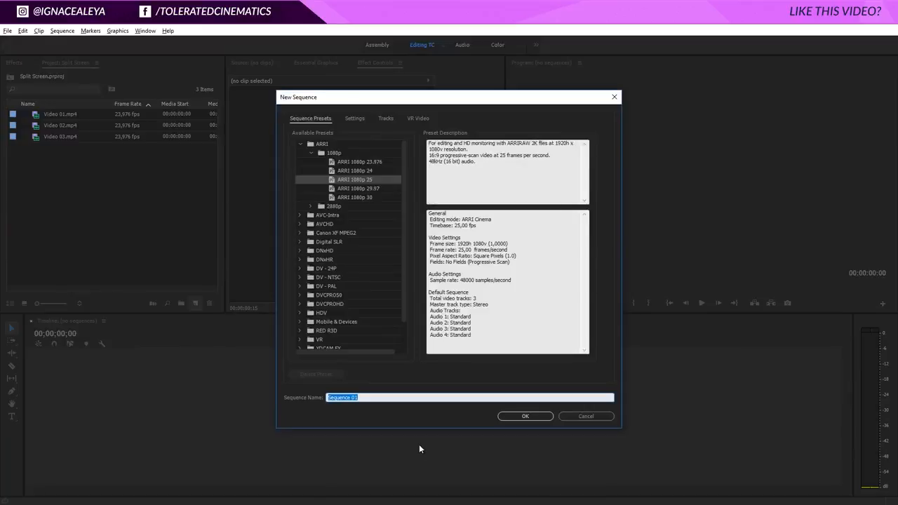
Create a sequence named "Main Sequence" with the ARRI 1080p 25 preset
type("Main Sequence")
key("Return")
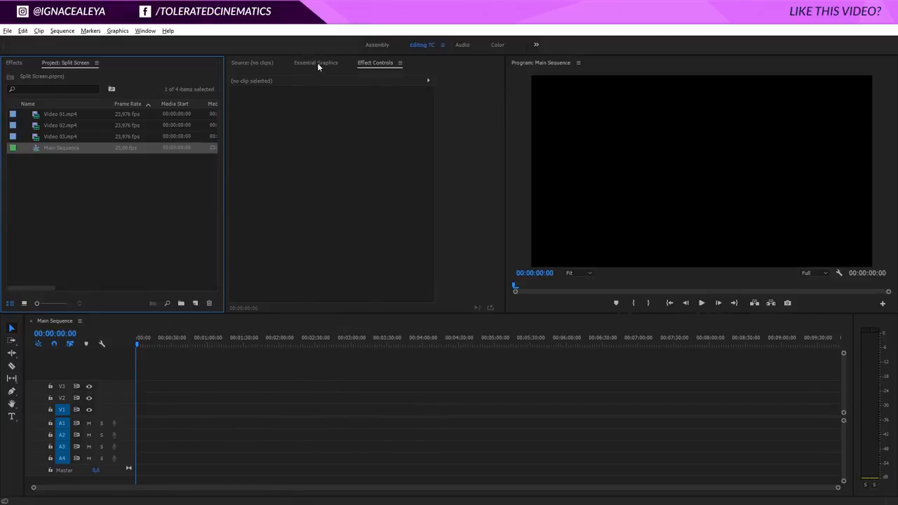
Bring up the Essential Graphics editing controls
left_click(145, 32)
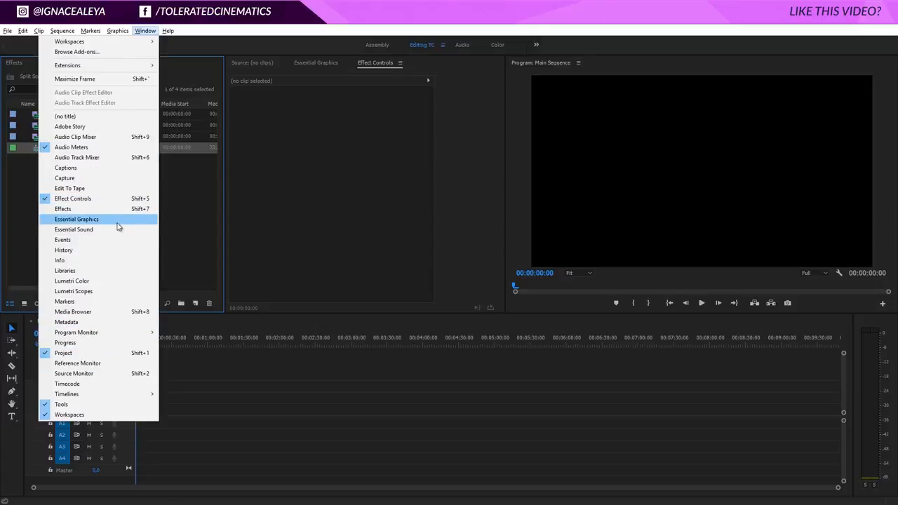
left_click(253, 67)
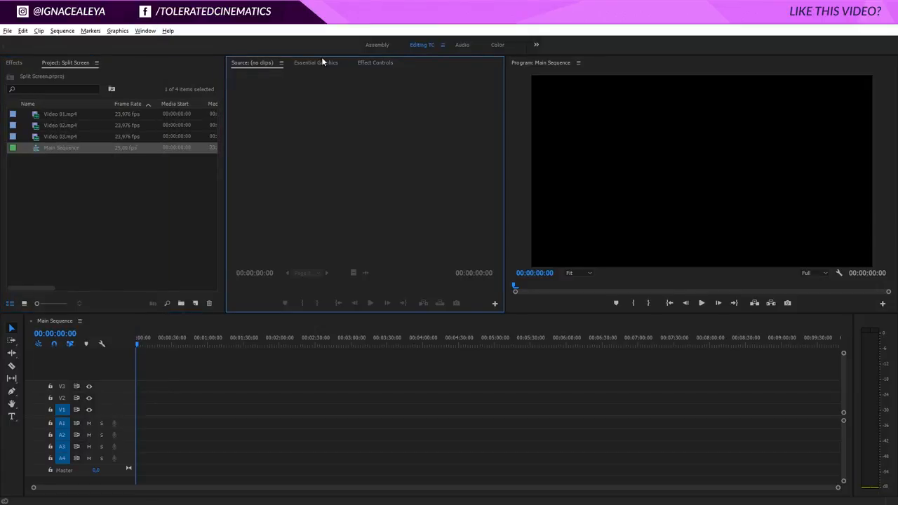
left_click(317, 63)
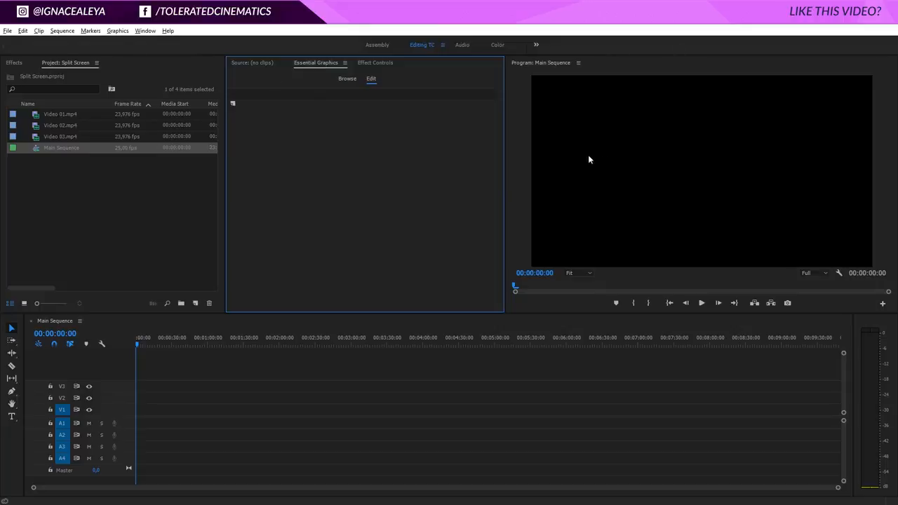
Create a white (FFFFFF) color matte at 1920 x 1080 and 25 fps, keeping the name Color Matte
left_click(196, 303)
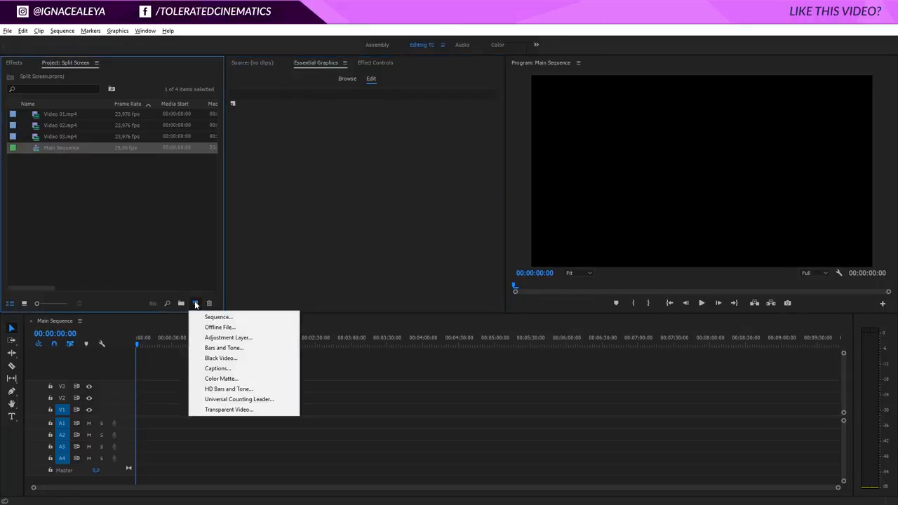
left_click(228, 378)
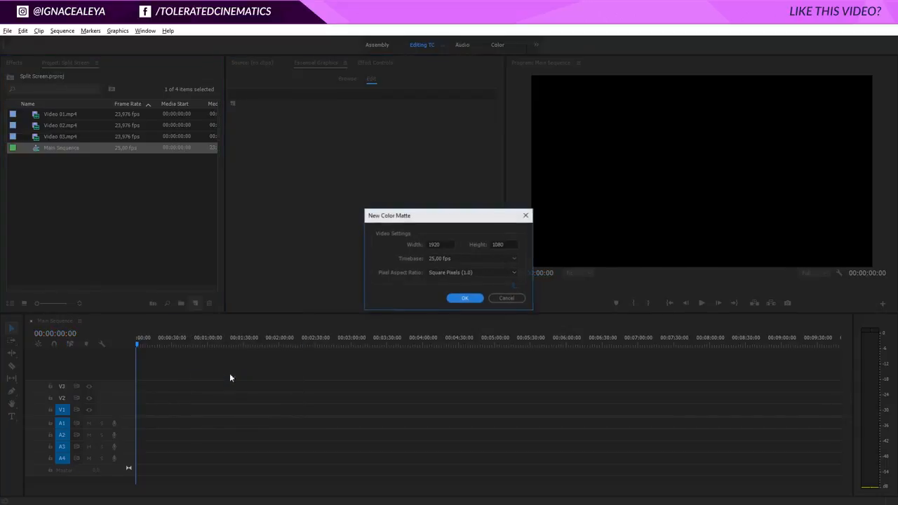
left_click(472, 299)
left_click_drag(430, 282, 345, 340)
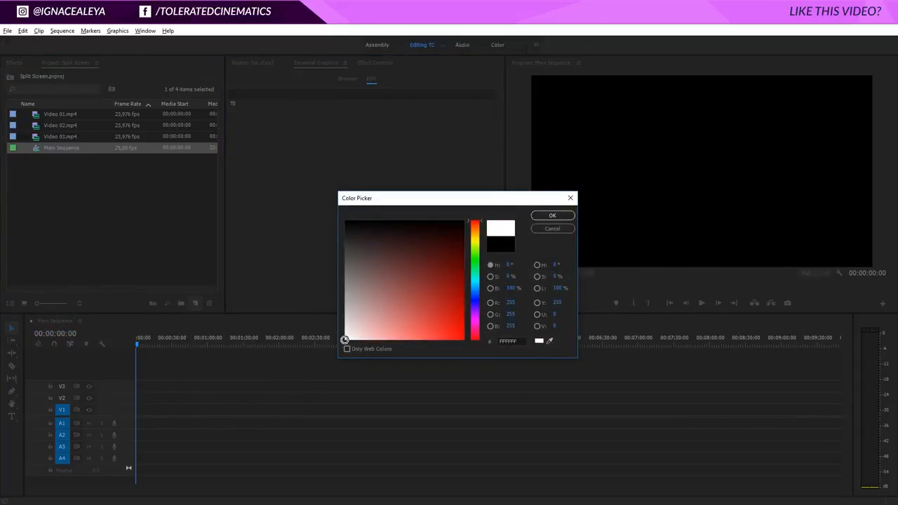
left_click(550, 216)
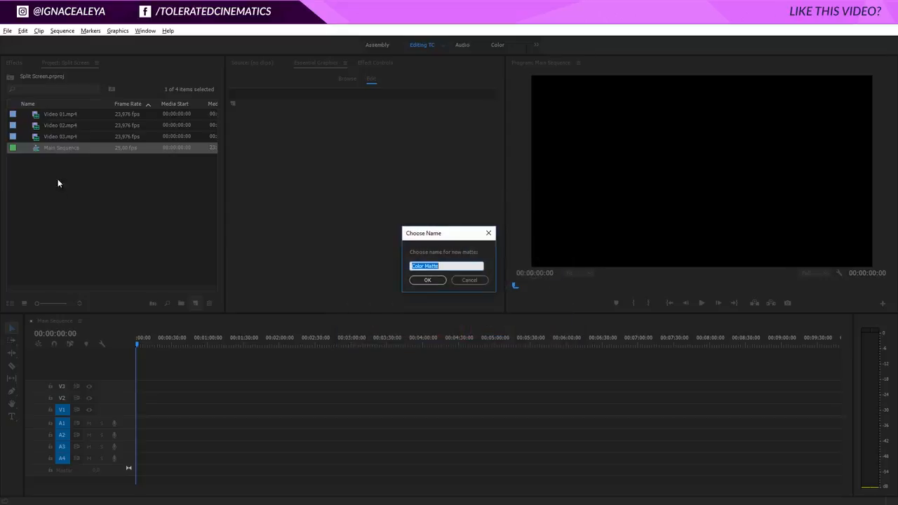
left_click(434, 282)
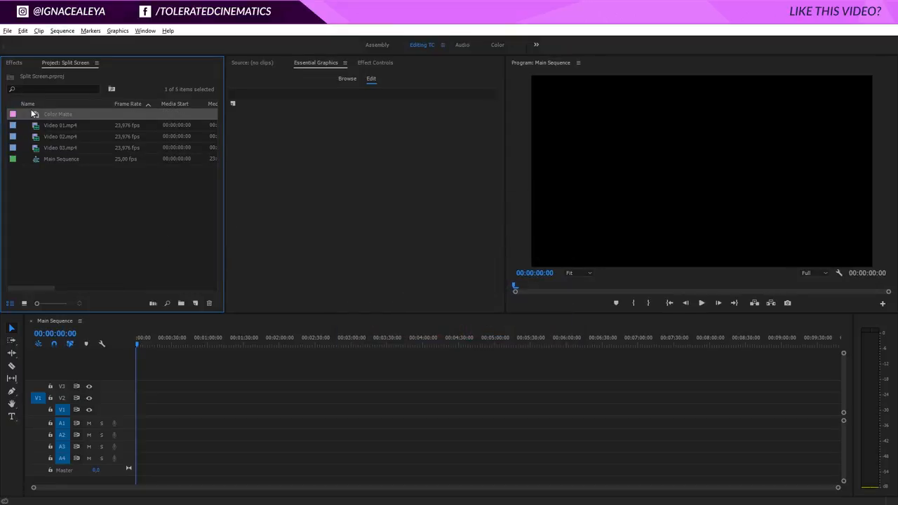
Place the color matte on track V1 from the start of the sequence and park the playhead at 00:00:01:14
left_click_drag(34, 114, 373, 397)
left_click(138, 343)
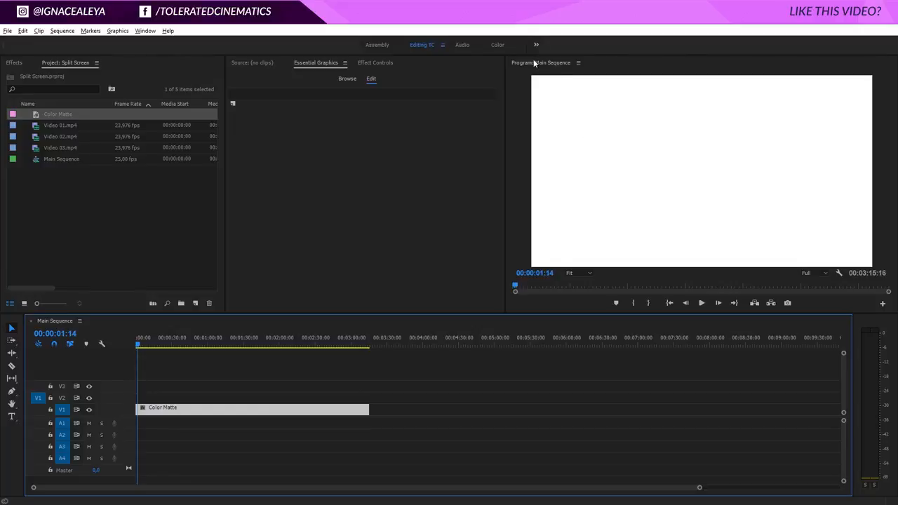
Draw a straight horizontal line segment with the Pen tool from the left side across the middle of the frame
left_click(575, 273)
left_click(575, 315)
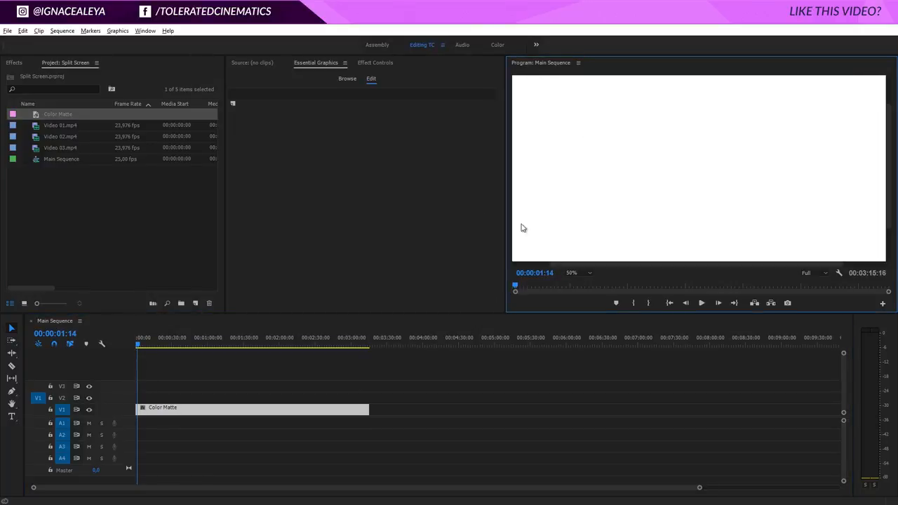
left_click(11, 392)
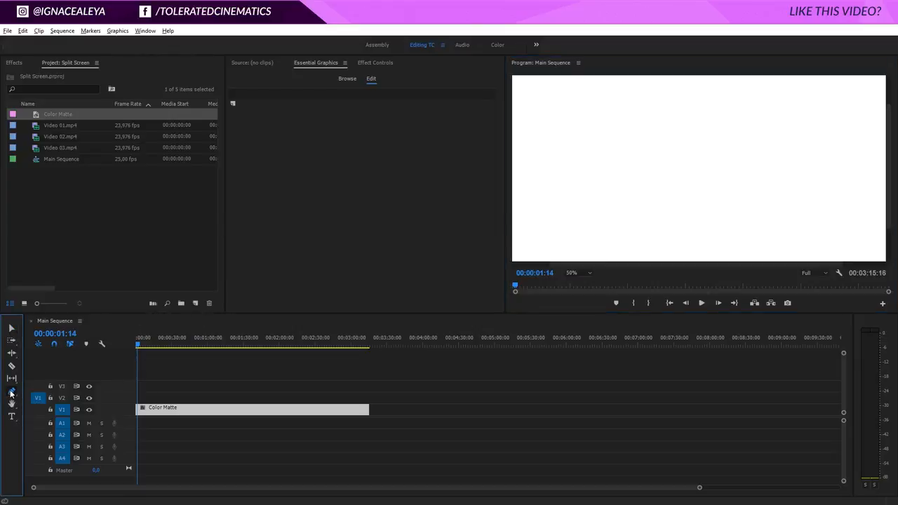
left_click(512, 172)
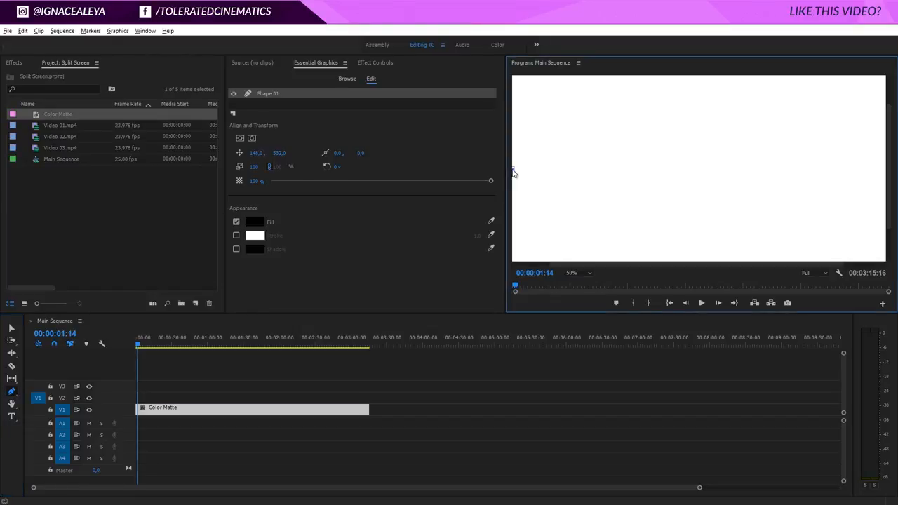
left_click(843, 172)
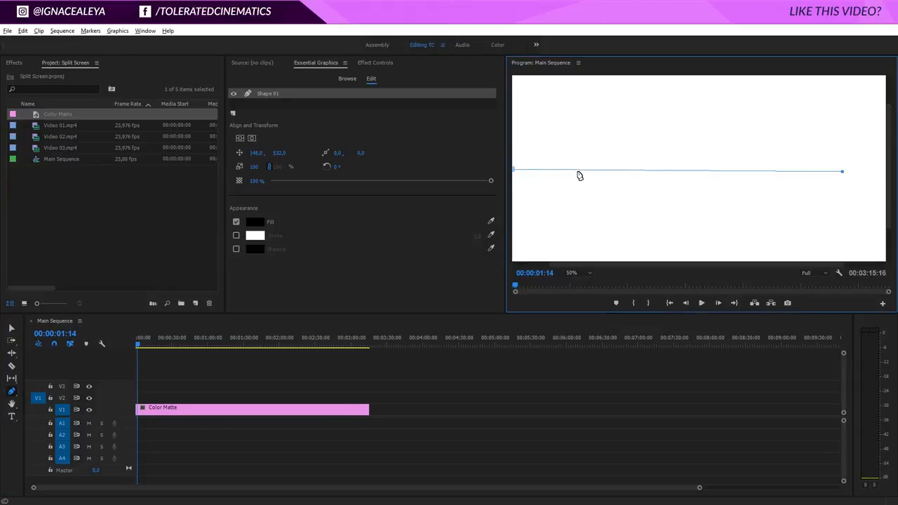
mouse_move(842, 172)
left_mouse_down()
mouse_move(846, 160)
mouse_move(846, 173)
left_mouse_up()
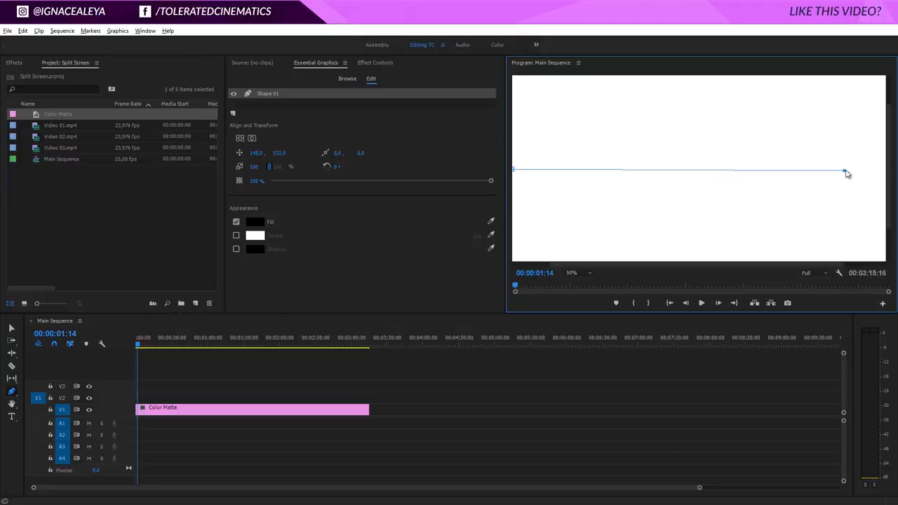
left_click_drag(846, 173, 809, 170)
left_click_drag(809, 171, 816, 170)
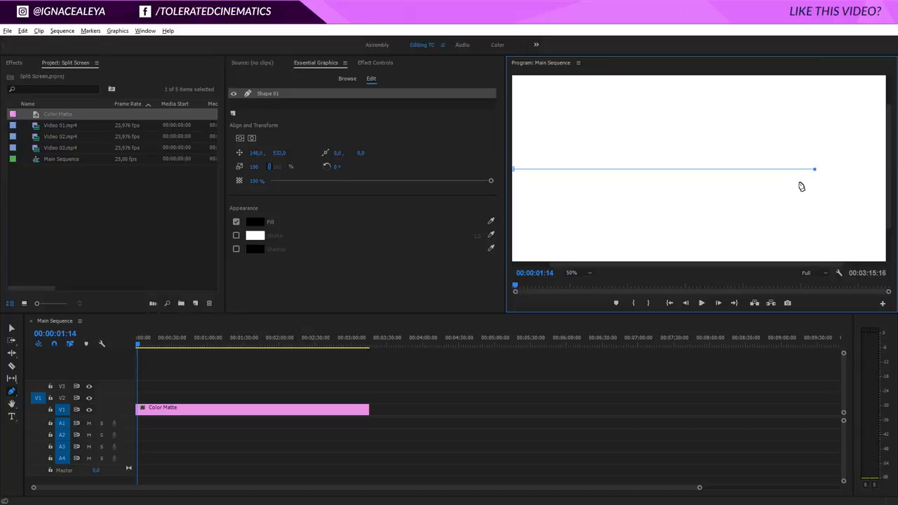
Add two lower corner points just beneath the line's ends to form a thin black horizontal bar
left_click(799, 182)
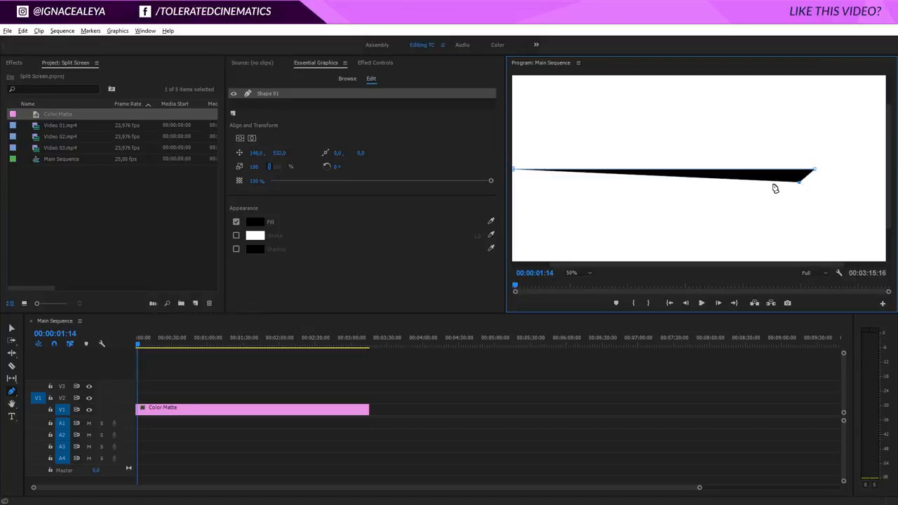
left_click_drag(800, 185, 815, 175)
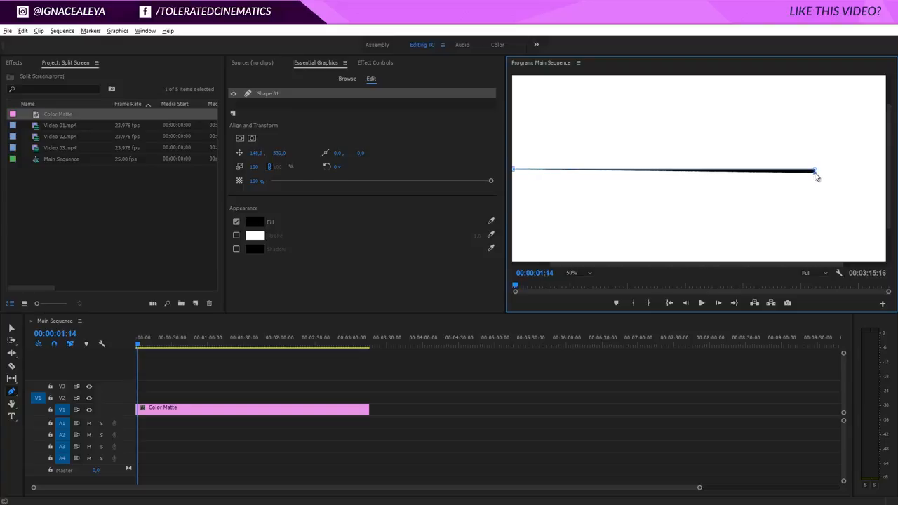
left_click_drag(597, 190, 527, 178)
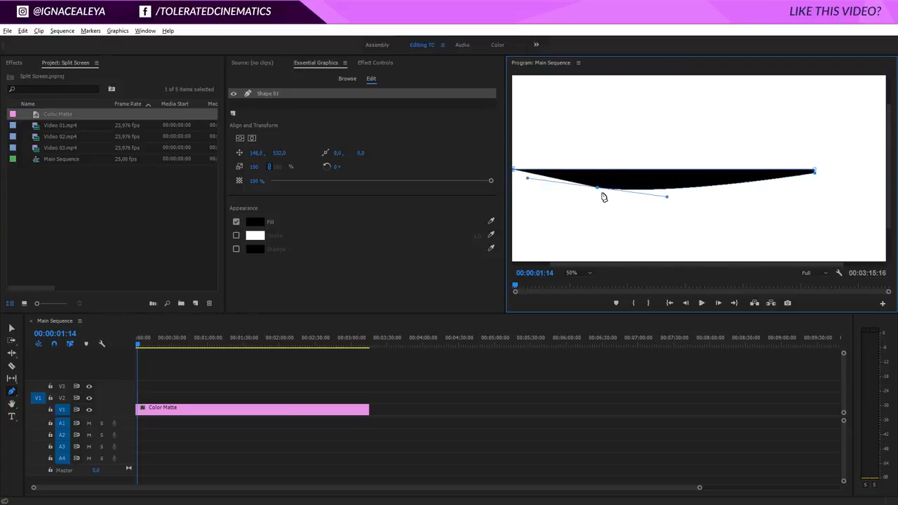
left_click(600, 187, "alt")
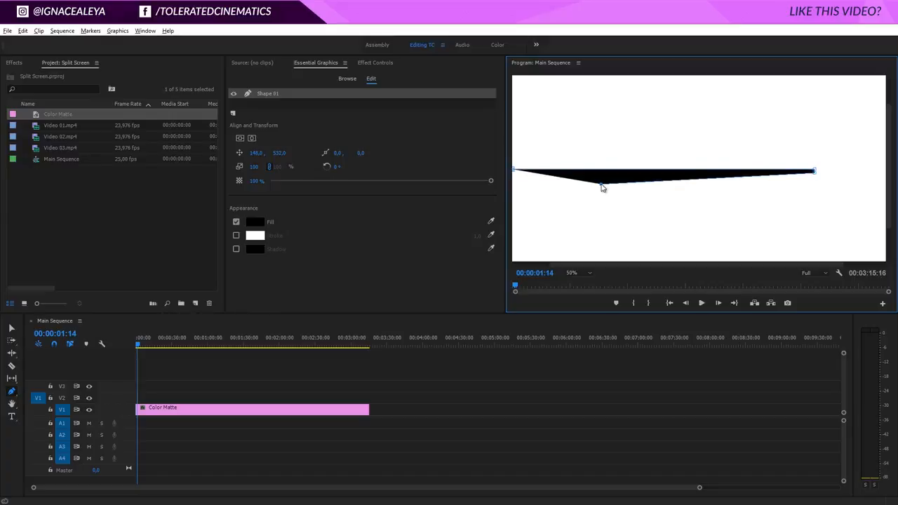
left_click_drag(602, 187, 514, 176)
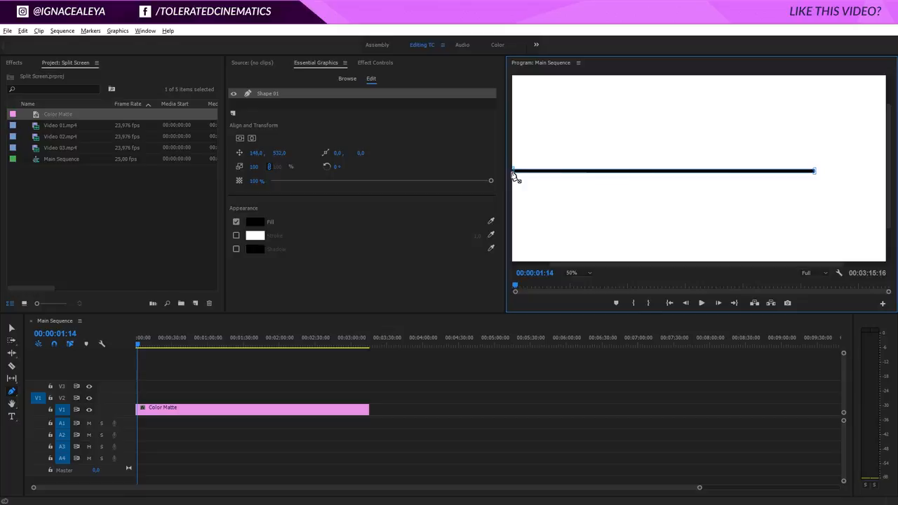
Unlink the bar's scale proportions, then set its height to 61% and its width to 144%
left_click(309, 214)
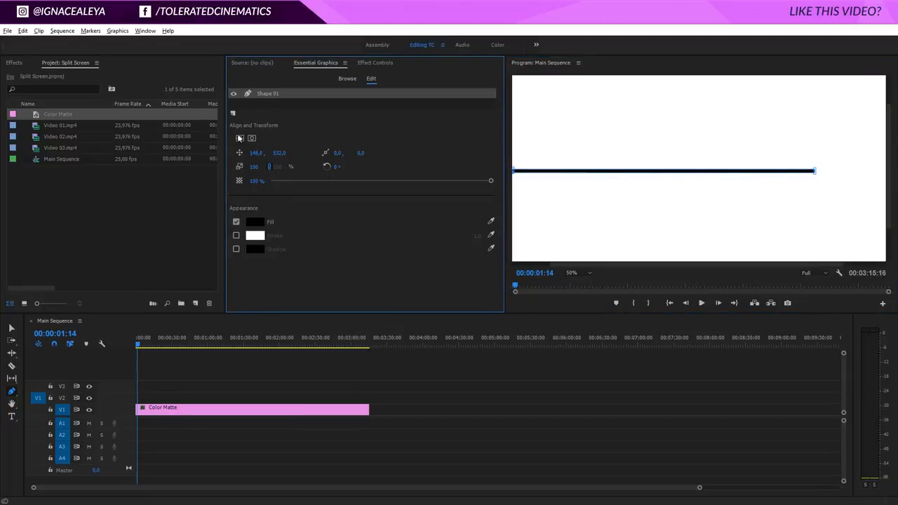
left_click(271, 167)
left_click(257, 165)
type("119")
key("Return")
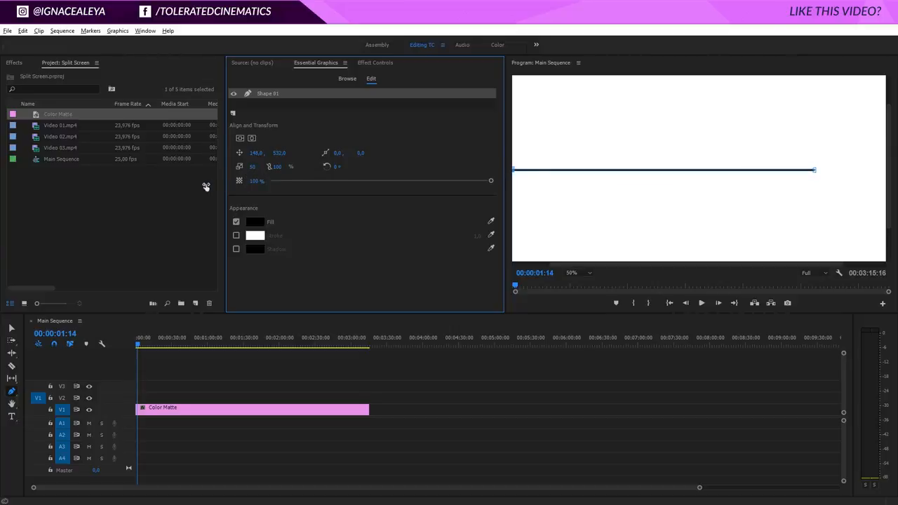
left_click_drag(271, 168, 307, 173)
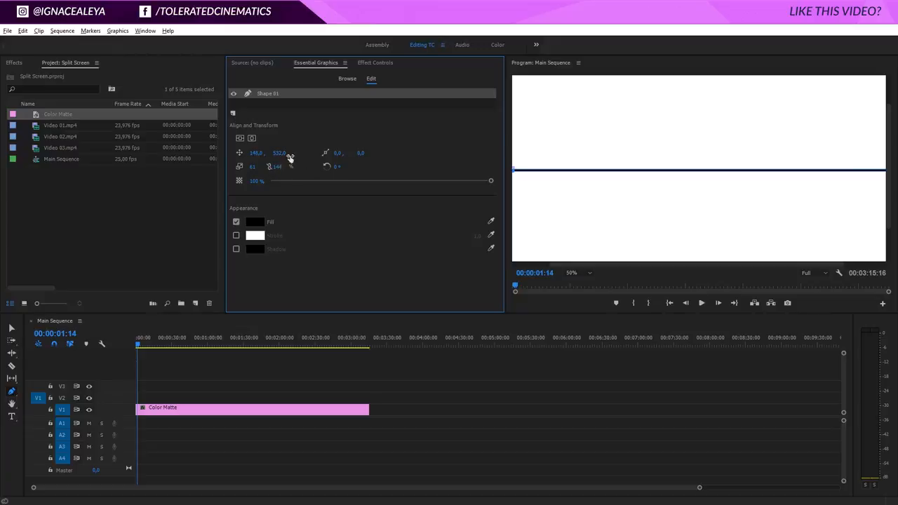
Widen the bar to 156% and move it to position 684, 516 so it extends past the frame's right edge
left_click_drag(255, 153, 235, 162)
left_click(572, 274)
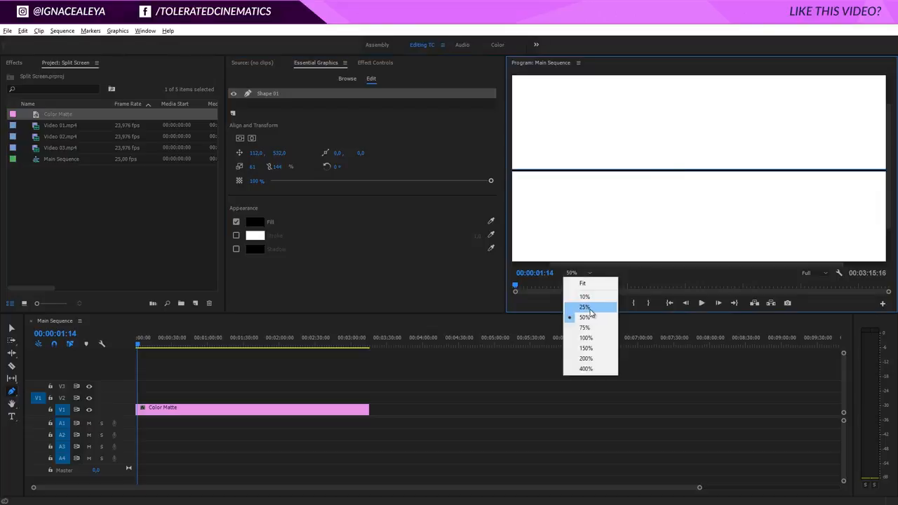
left_click(586, 307)
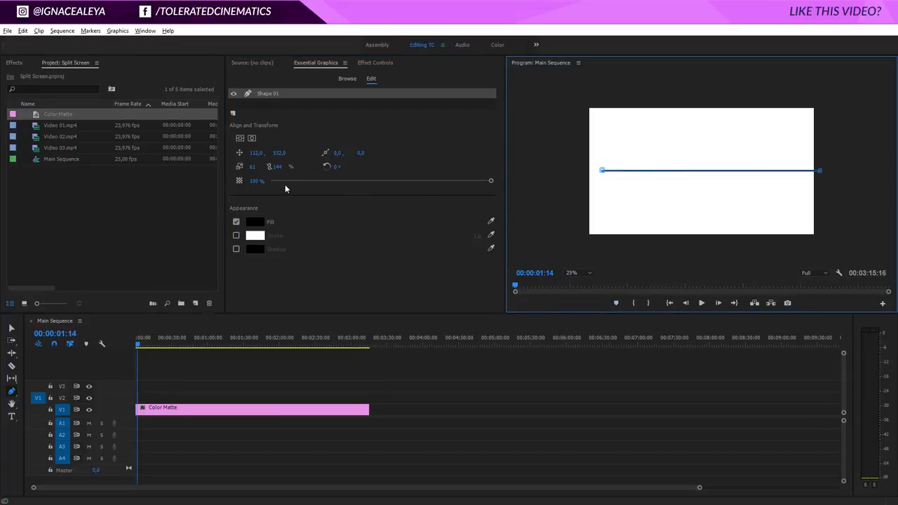
left_click_drag(257, 153, 189, 167)
left_click_drag(285, 169, 309, 173)
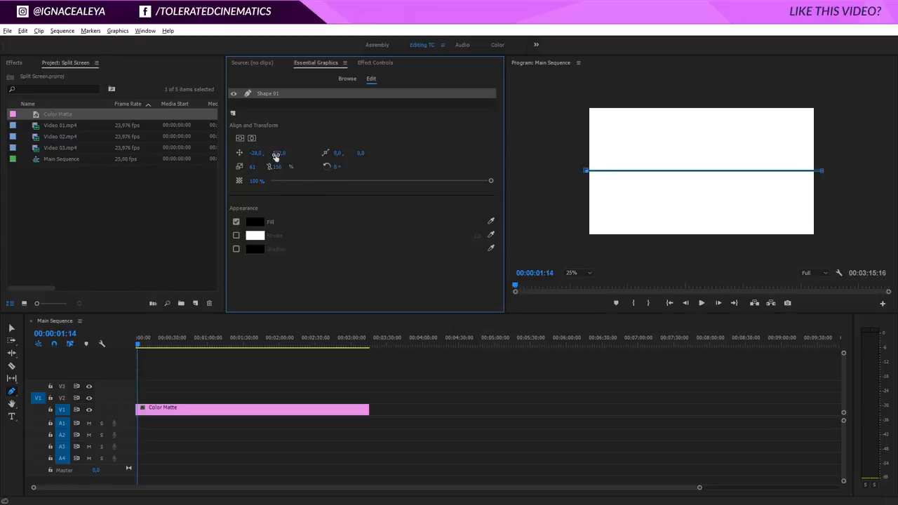
left_click_drag(276, 156, 599, 197)
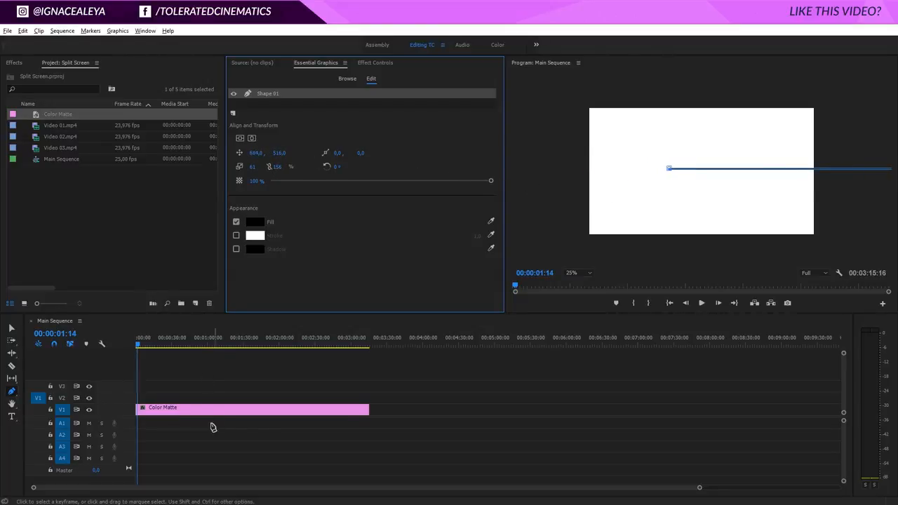
Duplicate the bar's shape layer and rename the lower layer Shape 02
right_click(272, 94)
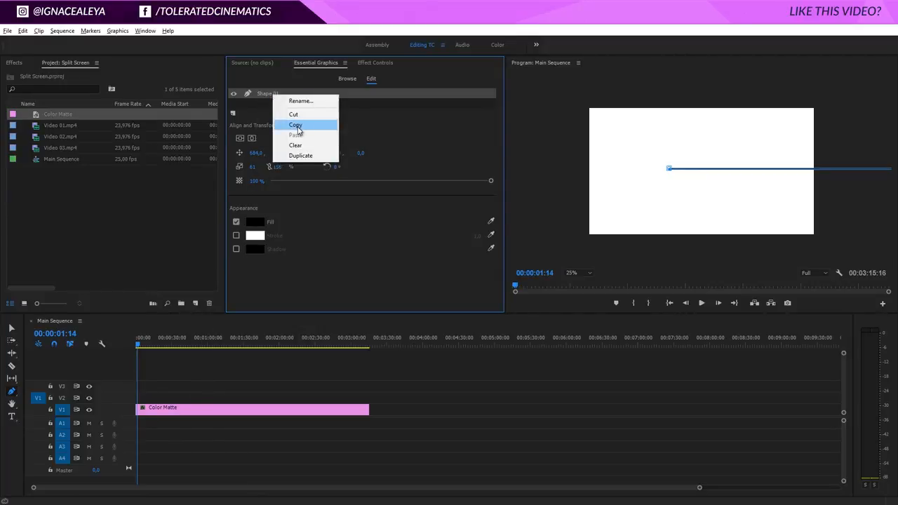
left_click(300, 155)
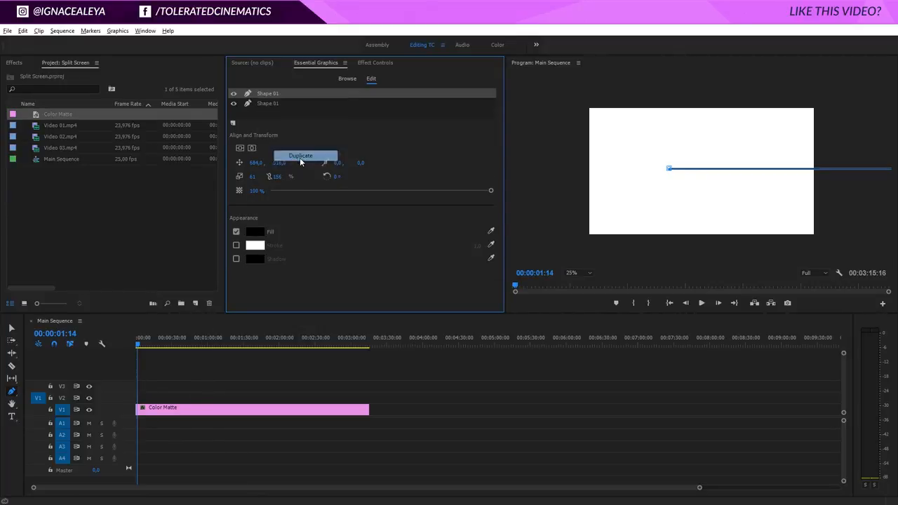
right_click(272, 106)
left_click(298, 109)
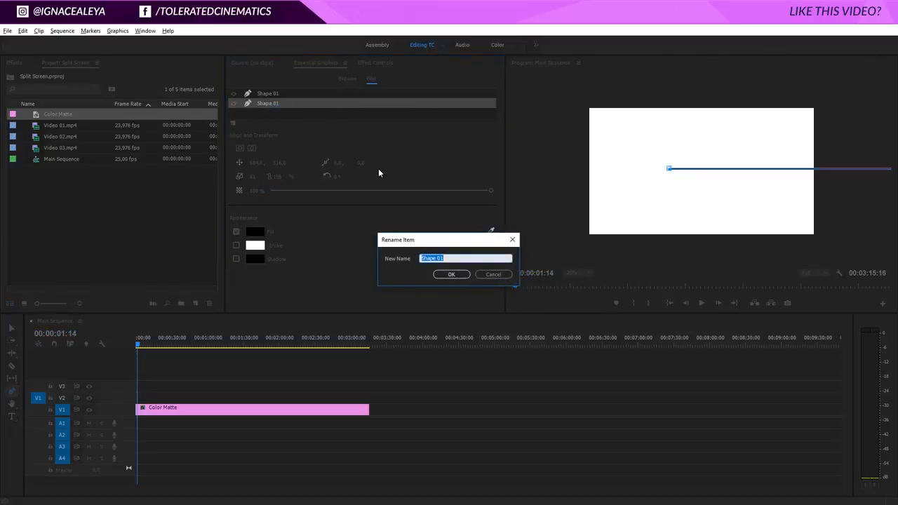
key("End")
key("BackSpace")
type("2")
key("Return")
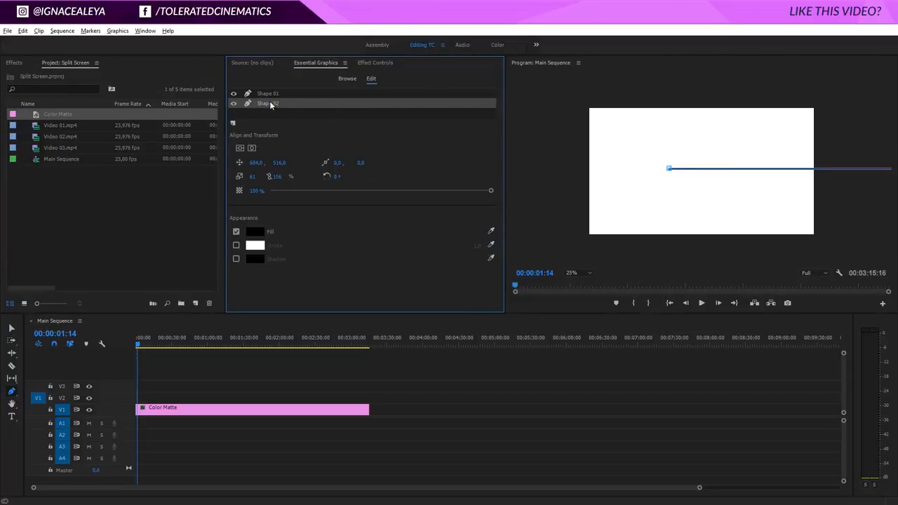
Rotate Shape 02 by 90° and set its vertical position to -54, making a vertical divider across the full frame height
left_click(336, 176)
type("90")
key("Return")
left_click_drag(281, 163, 20, 141)
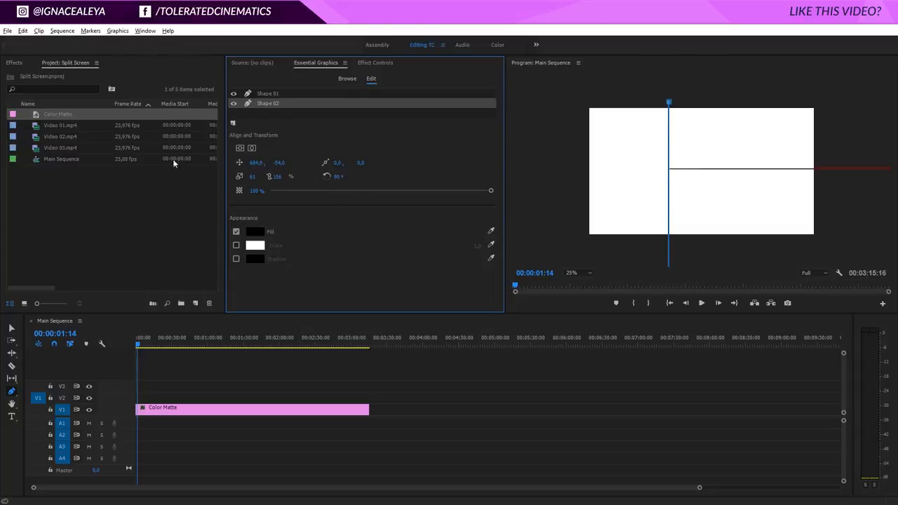
left_click(11, 328)
left_click(543, 230)
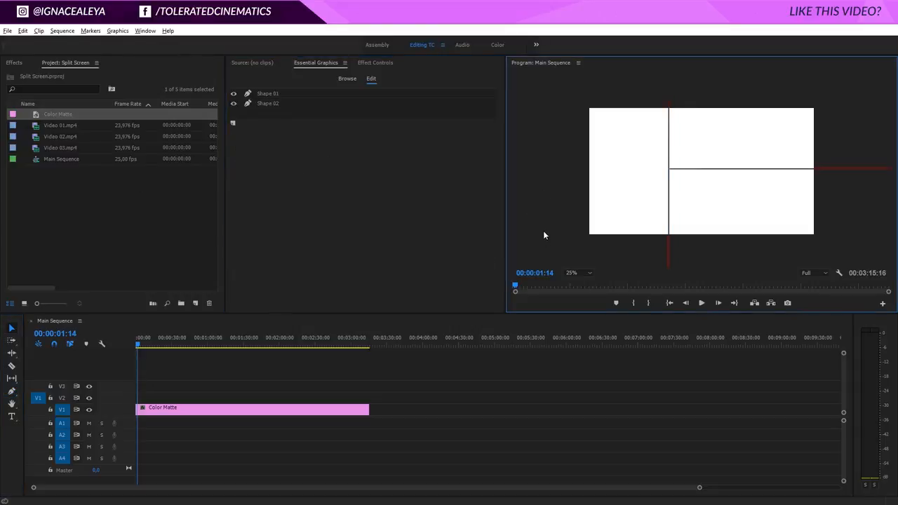
left_click(571, 272)
left_click(575, 283)
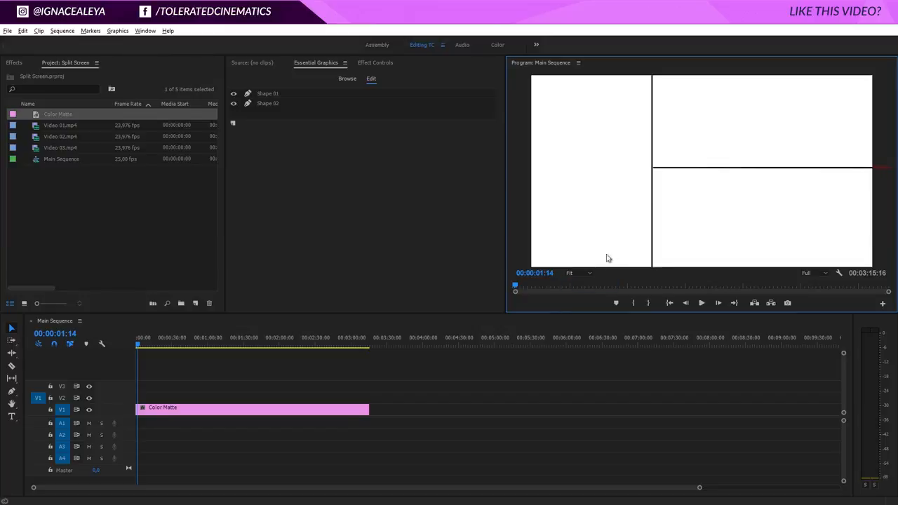
Set Shape 02's horizontal position to 693 and centre Shape 01 vertically in the frame
left_click(267, 103)
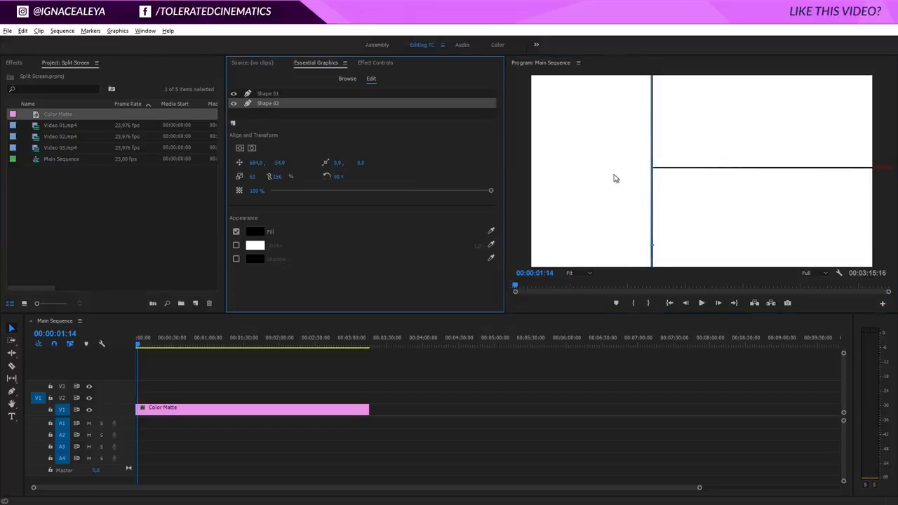
left_click_drag(263, 168, 271, 164)
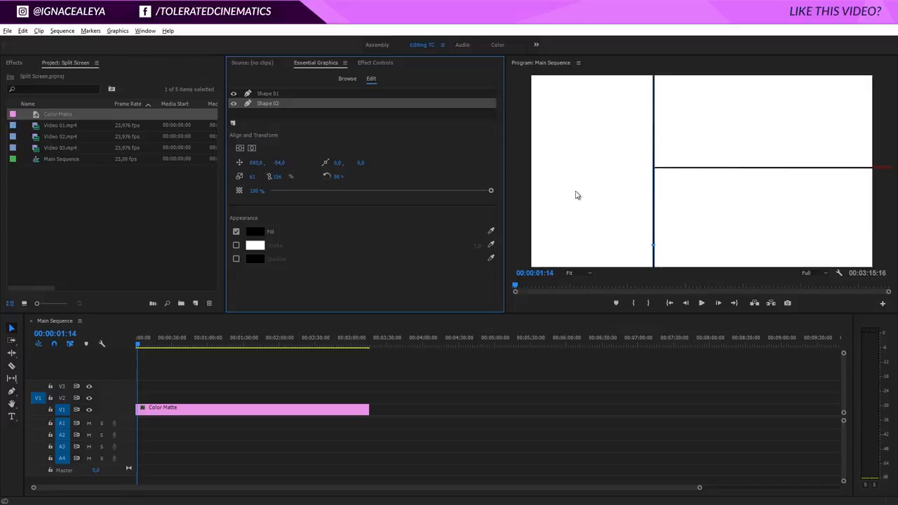
left_click(512, 193)
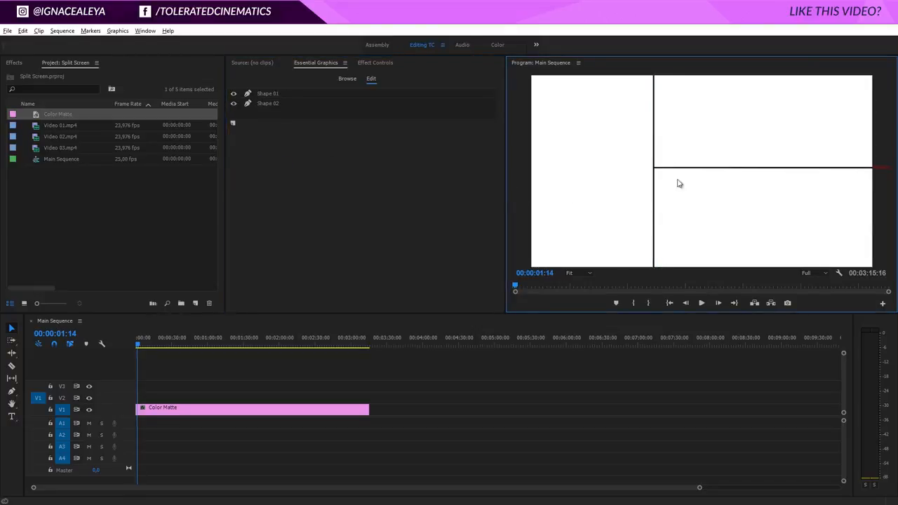
left_click(269, 93)
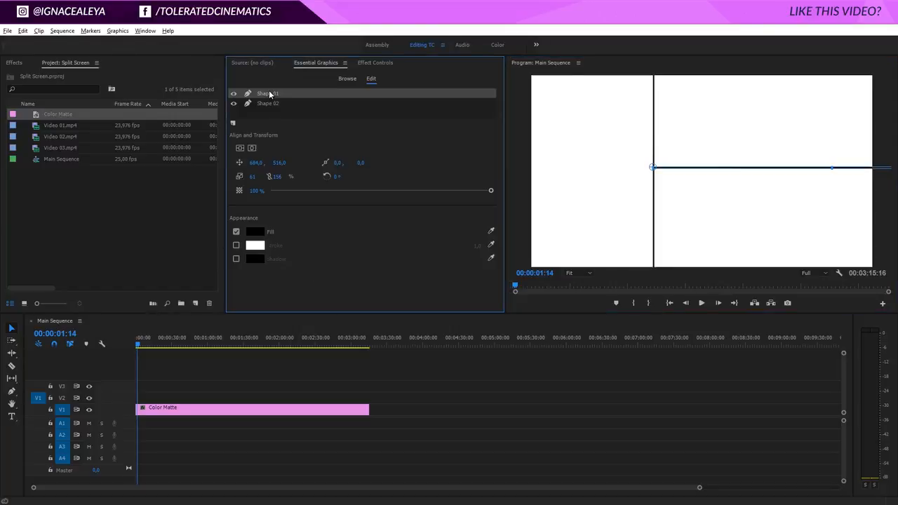
left_click(240, 148)
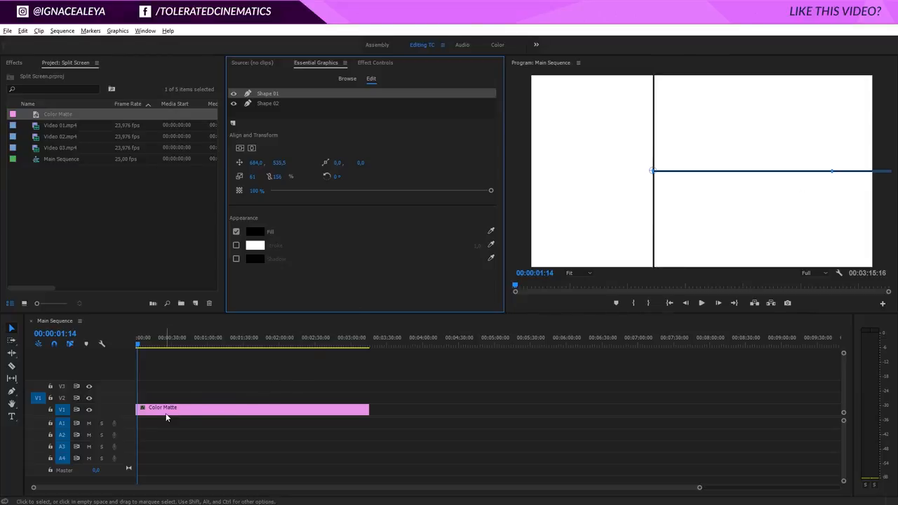
Extend the Graphic clip on V2 back to the sequence start and out to about 57 seconds, and return the playhead to the start
left_click(179, 489)
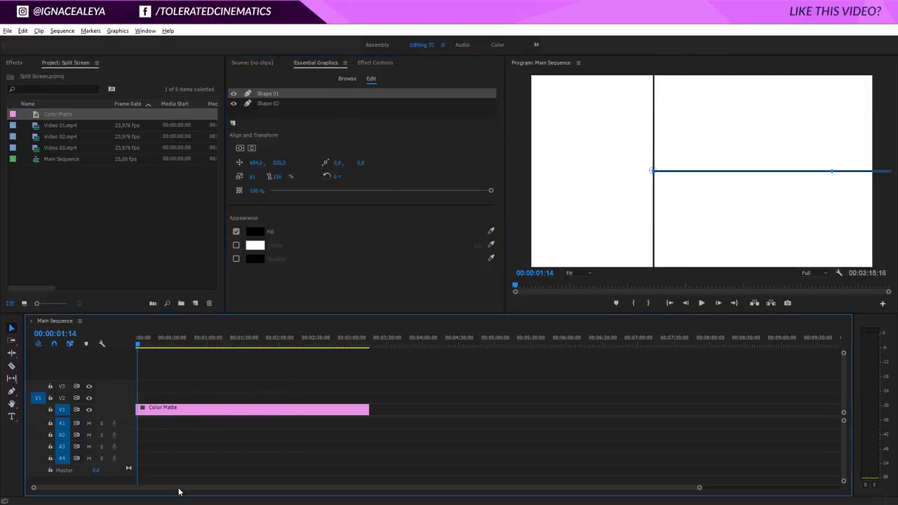
left_click_drag(699, 488, 122, 488)
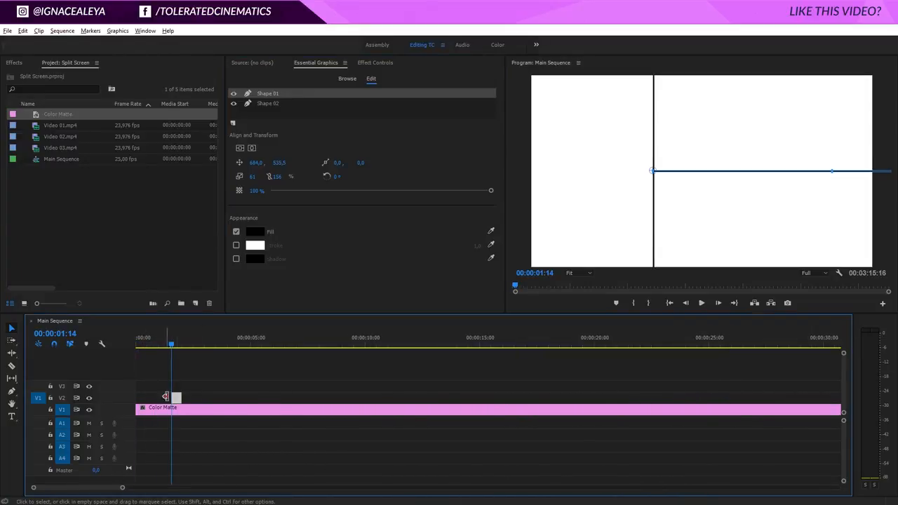
left_click_drag(169, 397, 114, 397)
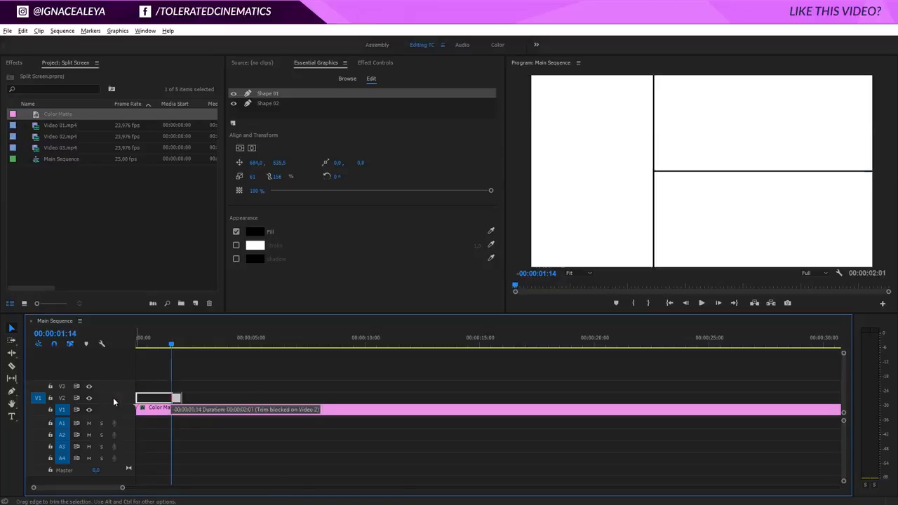
left_click_drag(187, 396, 524, 396)
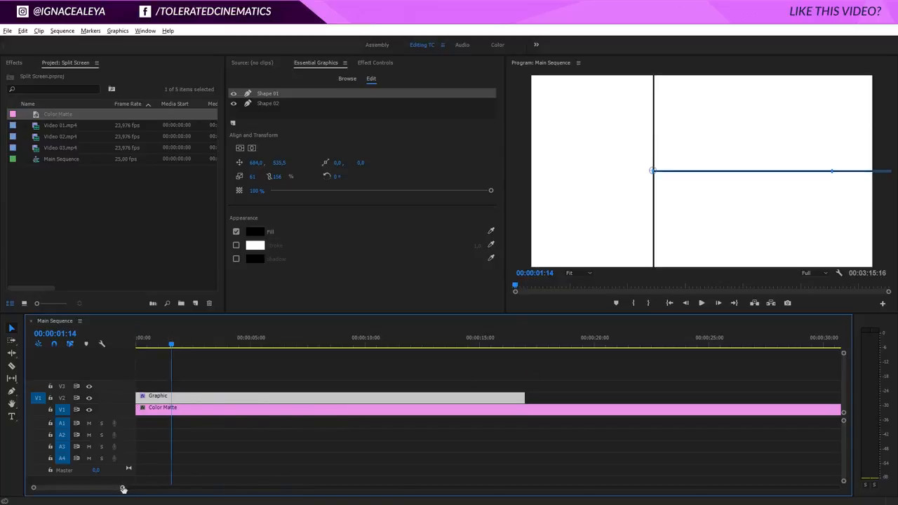
left_click_drag(120, 487, 196, 488)
left_click_drag(304, 396, 683, 396)
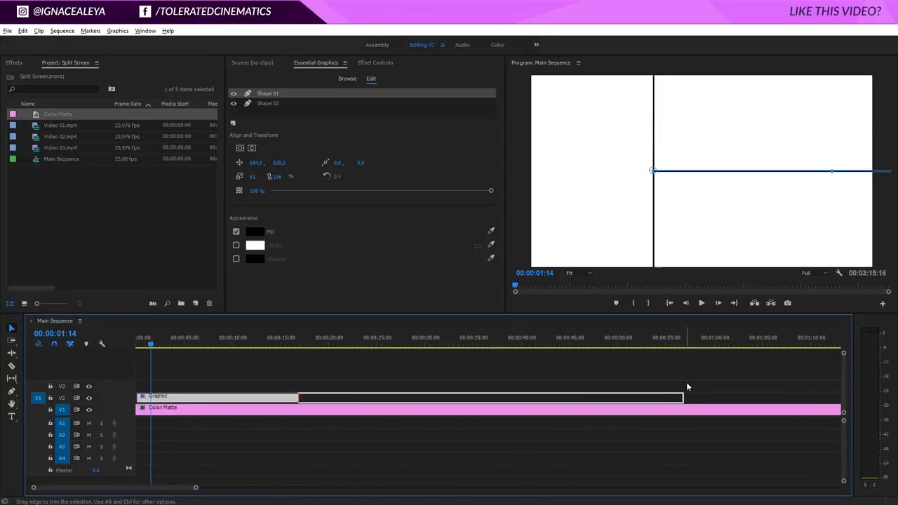
left_click(175, 343)
left_click_drag(159, 343, 104, 340)
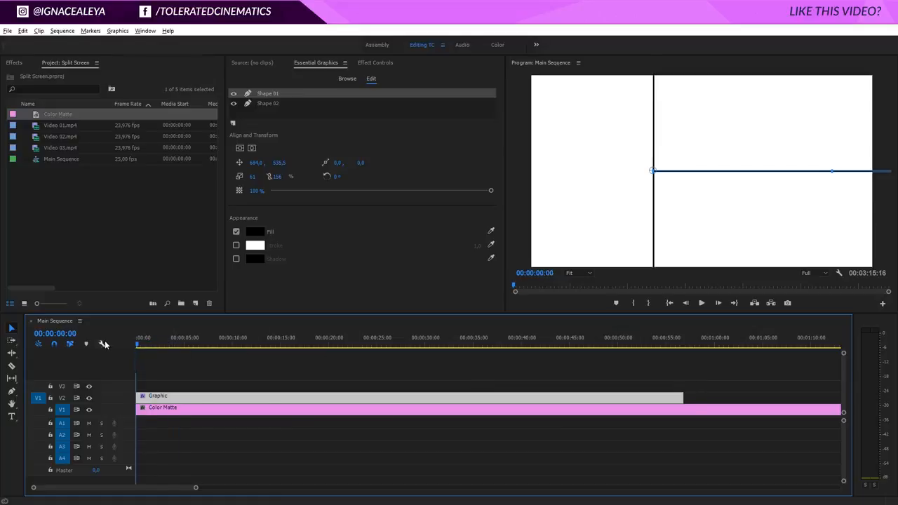
Delete the Color Matte clip from V1 and move the Graphic clip up to V3
key("Delete")
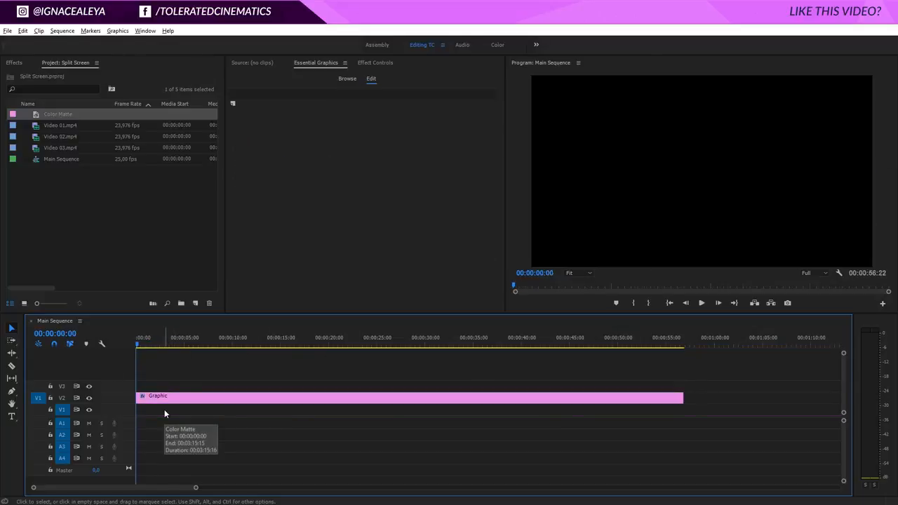
left_click(172, 401)
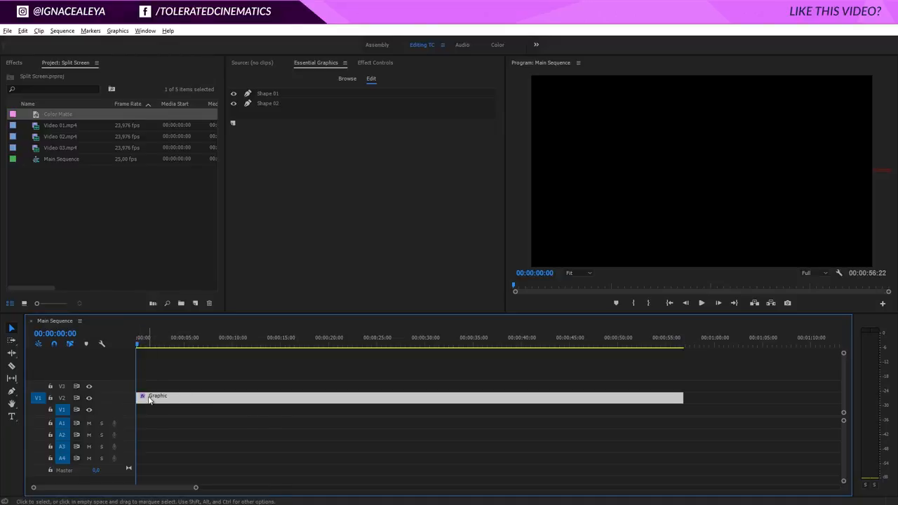
left_click_drag(149, 399, 146, 387)
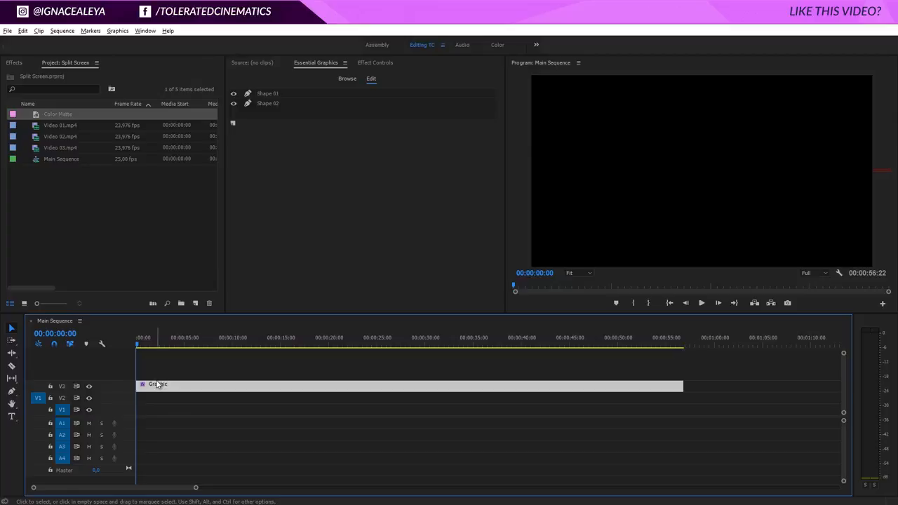
Place only the video of Video 01.mp4 on V1 at the sequence start, with the Graphic clip raised to V4
mouse_move(35, 126)
left_mouse_down()
mouse_move(126, 411)
mouse_move(35, 179)
mouse_move(34, 125)
left_mouse_up()
double_click(35, 124)
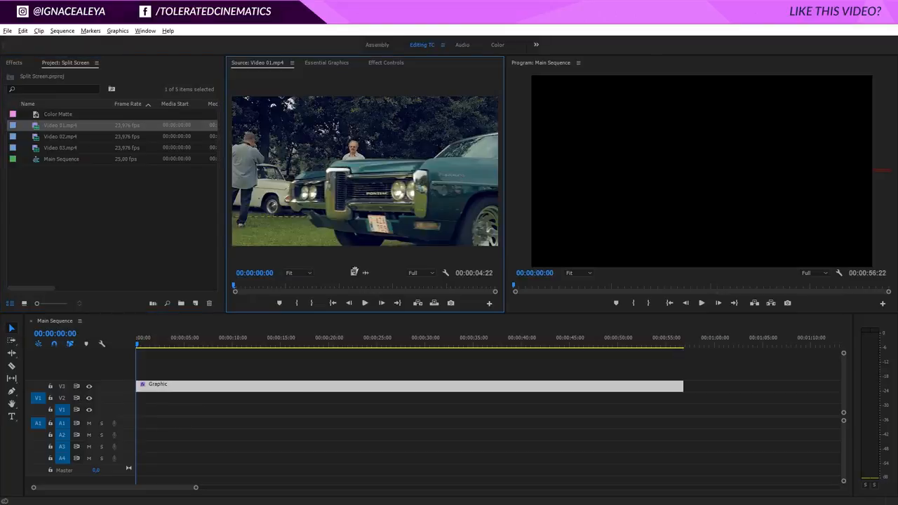
left_click_drag(355, 272, 165, 382)
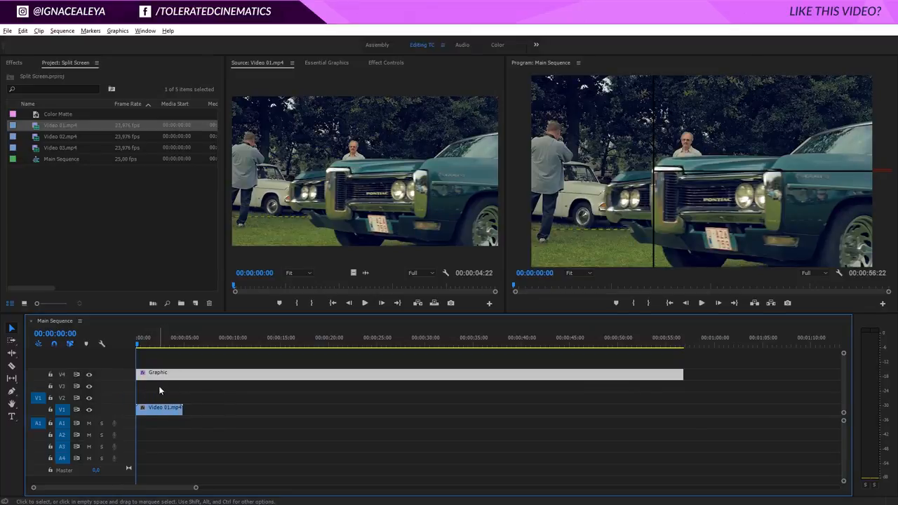
Stack the video of Video 02.mp4 on V2 and Video 03.mp4 on V3, both starting at the sequence start
double_click(37, 137)
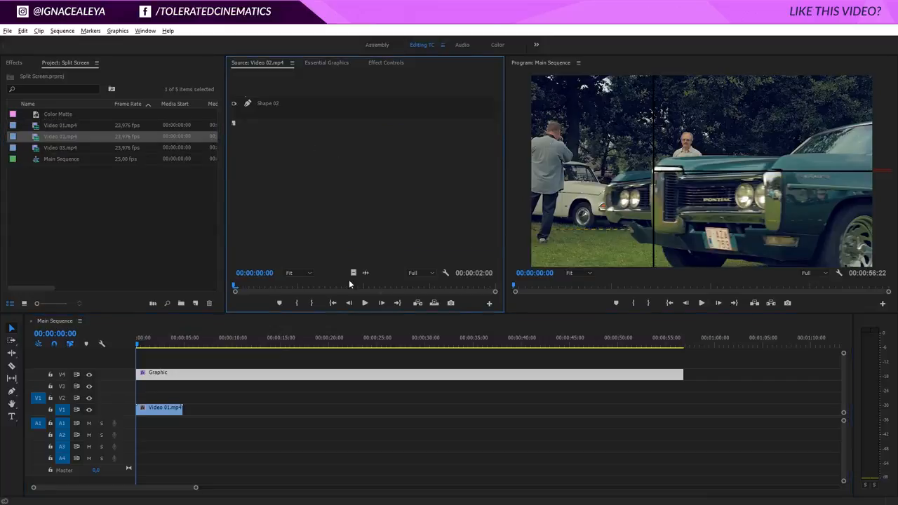
left_click_drag(353, 272, 145, 398)
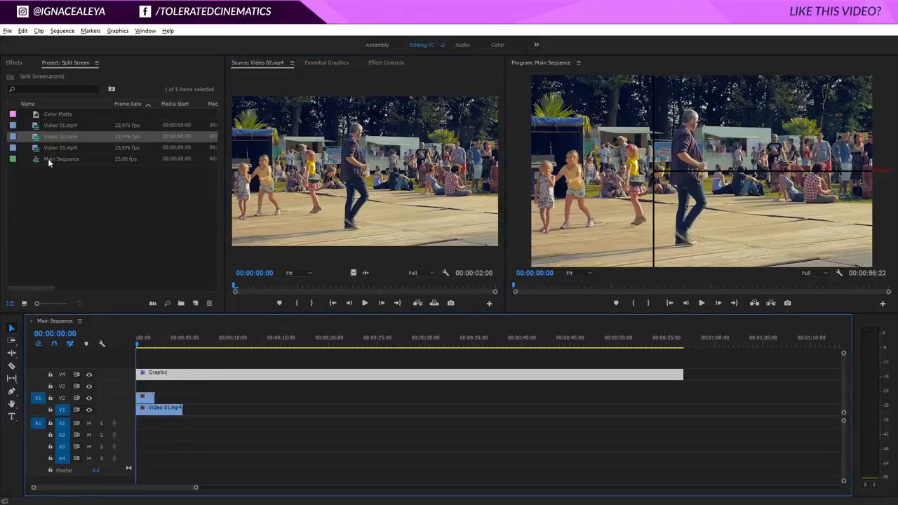
double_click(38, 149)
left_click_drag(268, 308, 138, 386)
Cut the Graphic clip at the end of Video 01 and delete the part beyond the cut
left_click_drag(196, 488, 90, 488)
key("c")
left_click(477, 375)
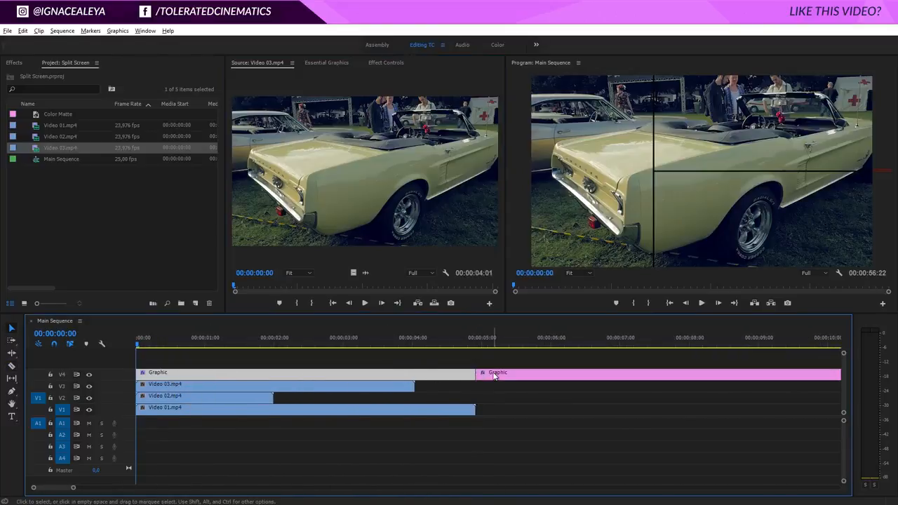
key("v")
left_click(489, 375)
key("Delete")
Move the playhead to 00:00:00:05 and shift Video 03 to about 1360, 290, over the upper-right panel
left_click(174, 344)
left_click_drag(162, 345, 149, 345)
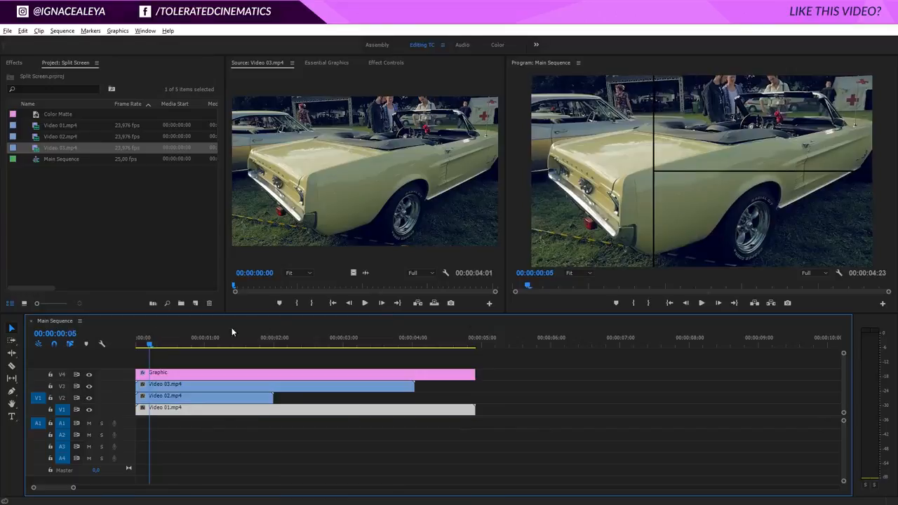
left_click(160, 386)
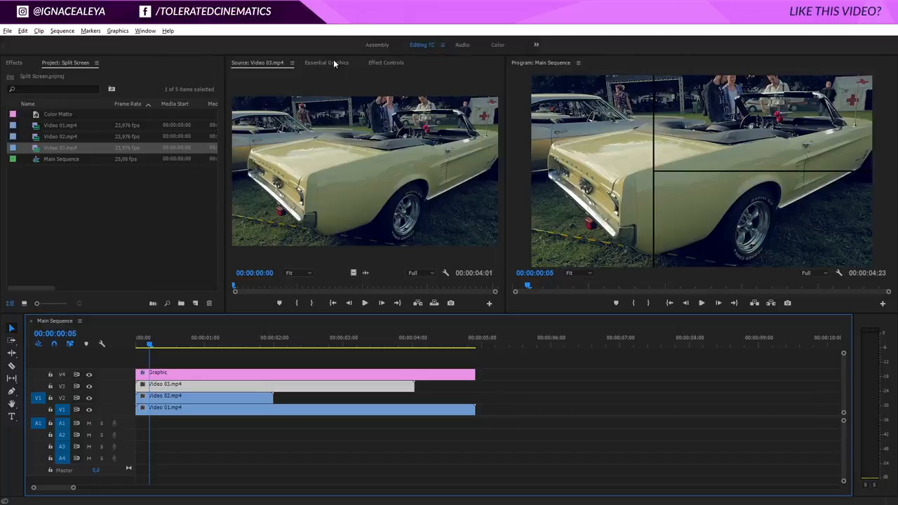
left_click(386, 63)
left_click(271, 102)
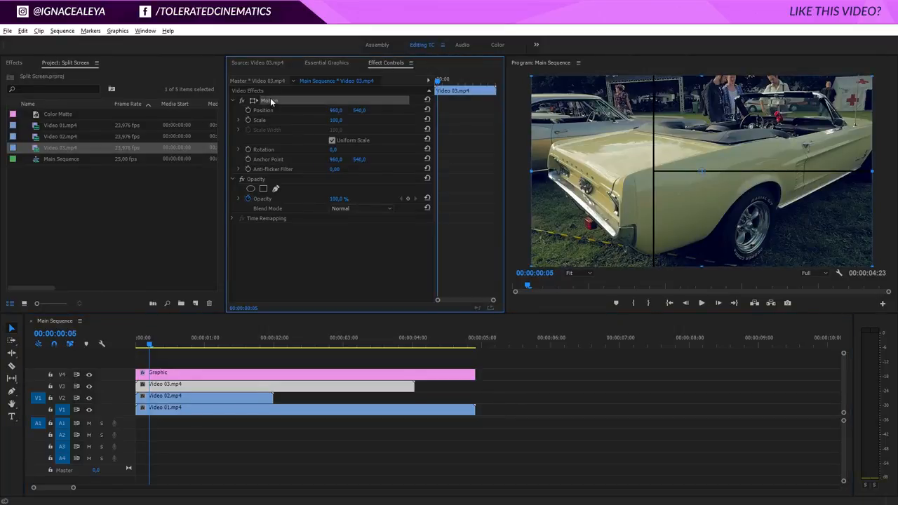
left_click_drag(623, 212, 696, 160)
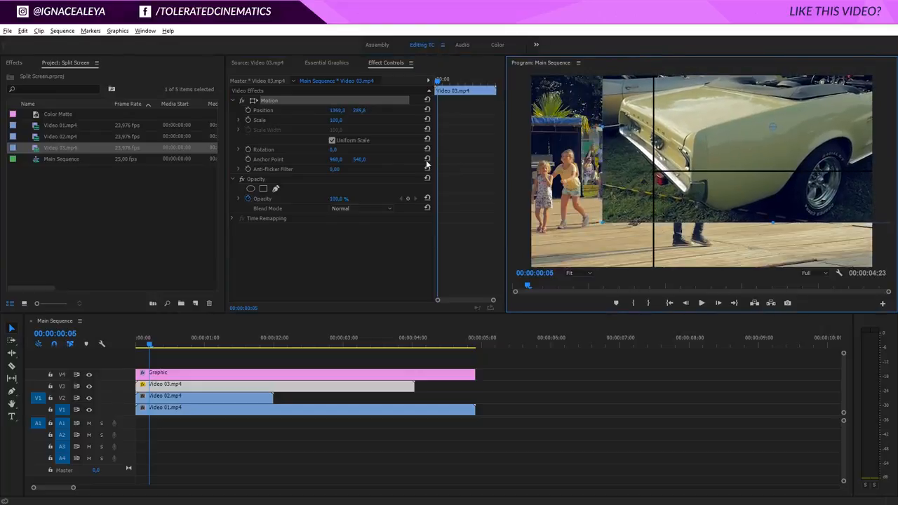
Scale Video 03 to 72.6 and reposition it at 1389.2, 345.1 so its left edge meets the vertical divider
left_click_drag(335, 121, 295, 130)
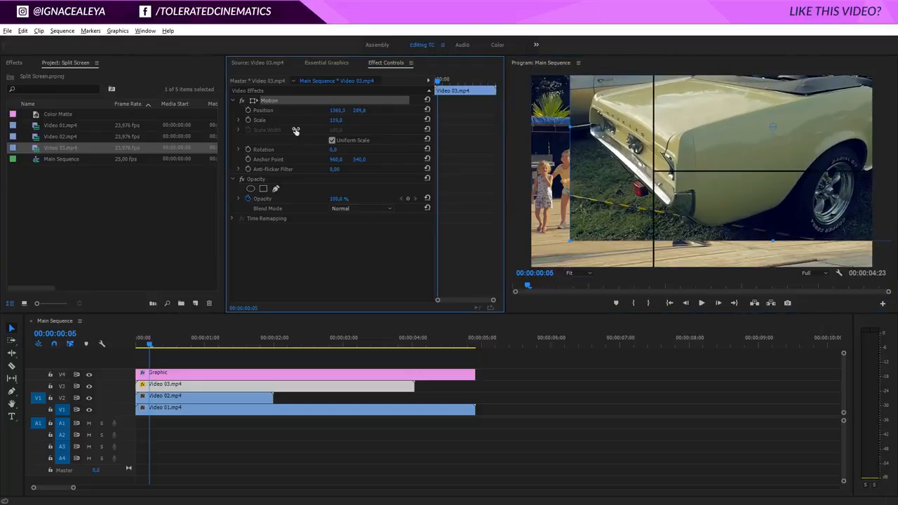
left_click(336, 121)
type("56")
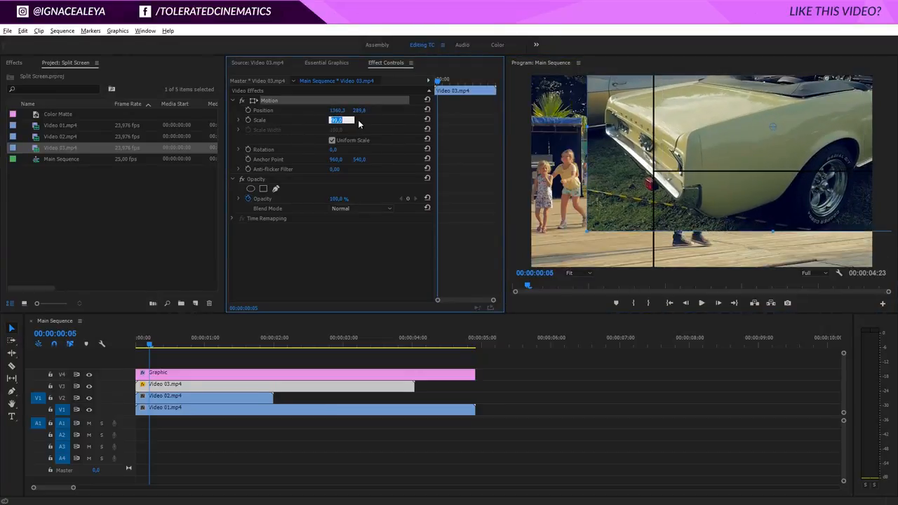
key("Return")
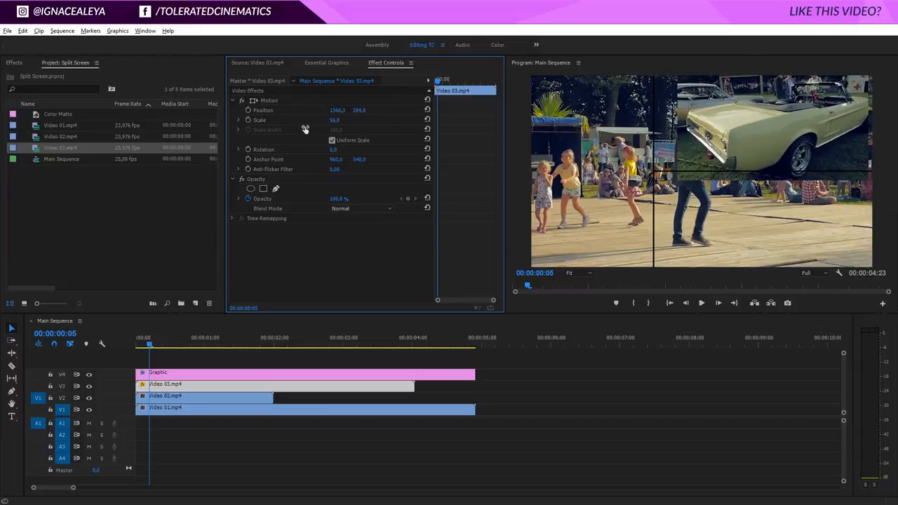
left_click(278, 98)
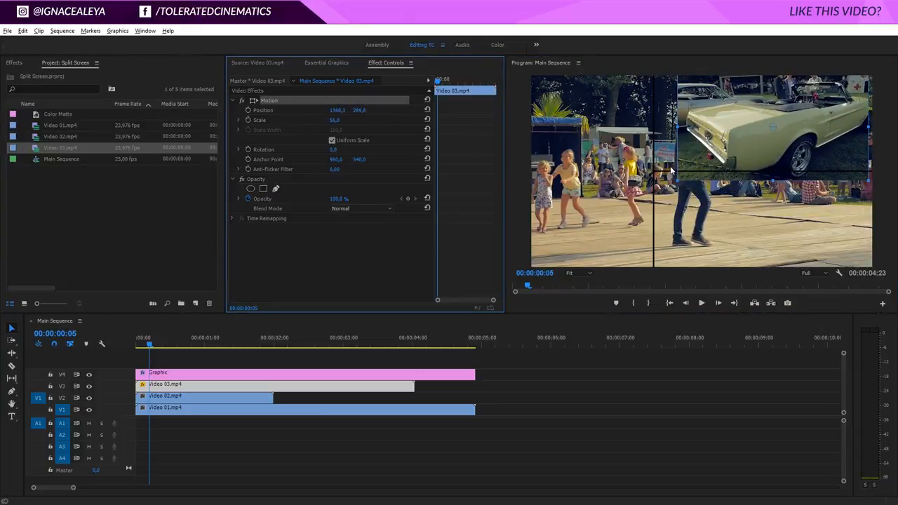
mouse_move(678, 178)
left_mouse_down()
mouse_move(646, 200)
mouse_move(683, 182)
mouse_move(633, 198)
mouse_move(681, 174)
mouse_move(680, 191)
mouse_move(685, 183)
left_mouse_up()
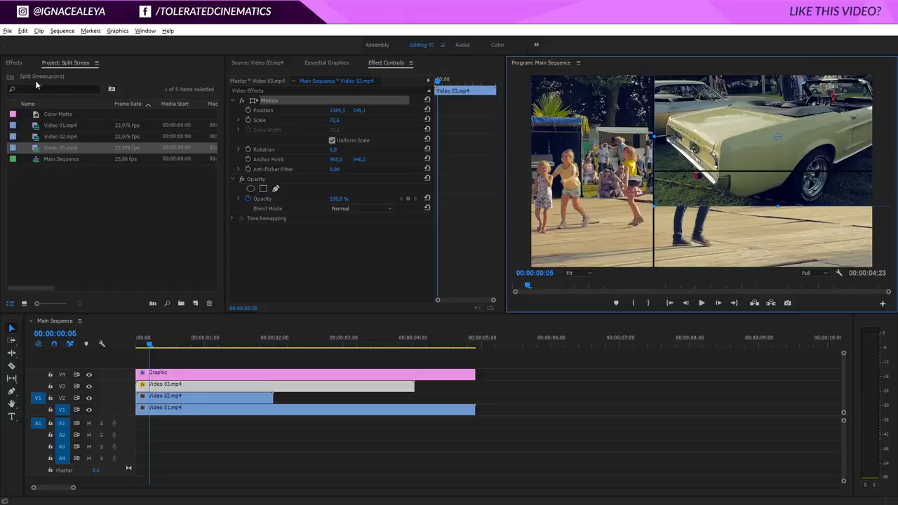
Apply the Linear Wipe effect to Video 03 with 25% transition completion and a 0° wipe angle
left_click(14, 62)
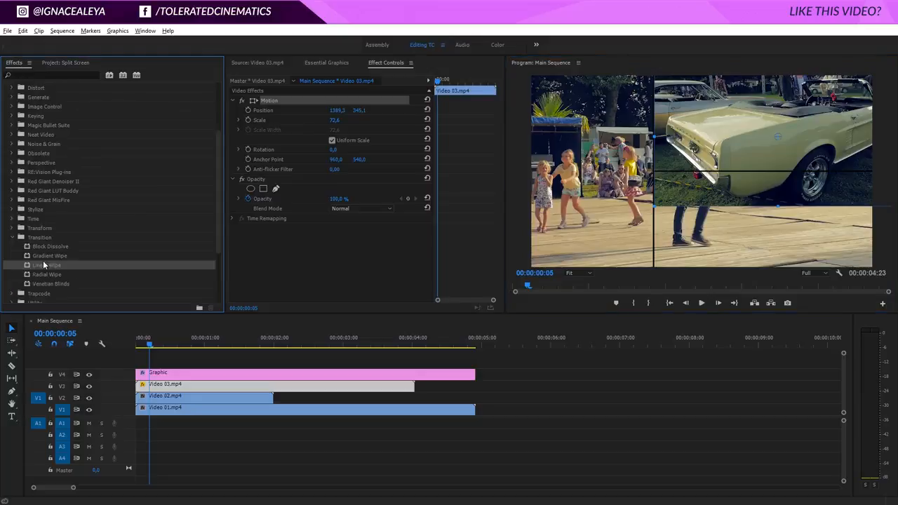
left_click_drag(181, 296, 176, 385)
mouse_move(336, 248)
left_mouse_down()
mouse_move(366, 254)
mouse_move(347, 258)
left_mouse_up()
left_click(335, 258)
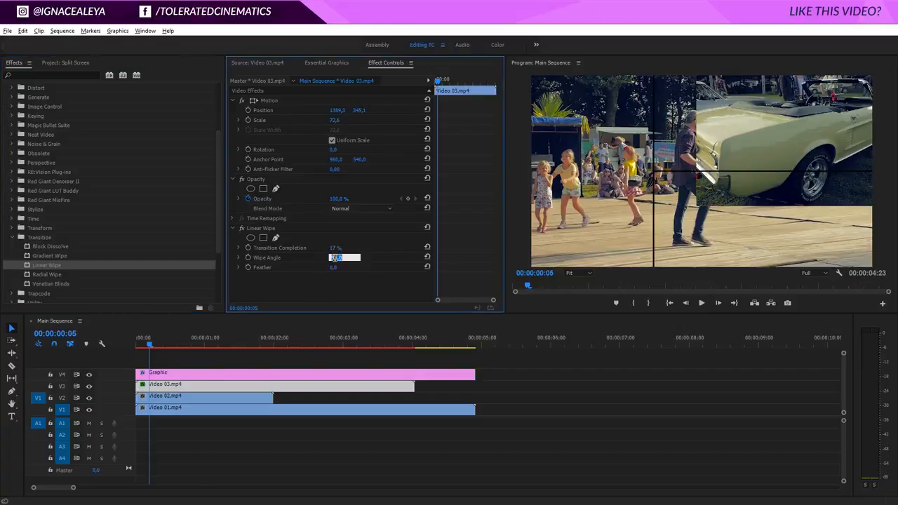
type("0")
key("Return")
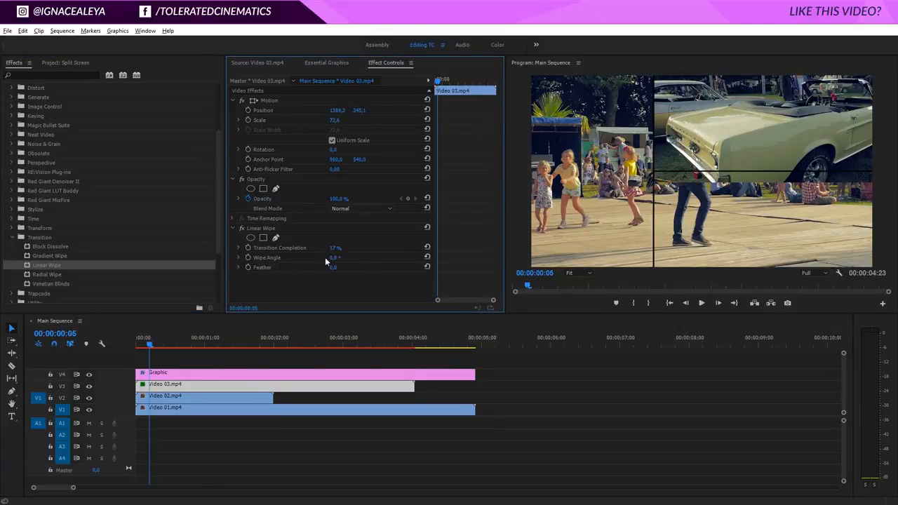
left_click(334, 248)
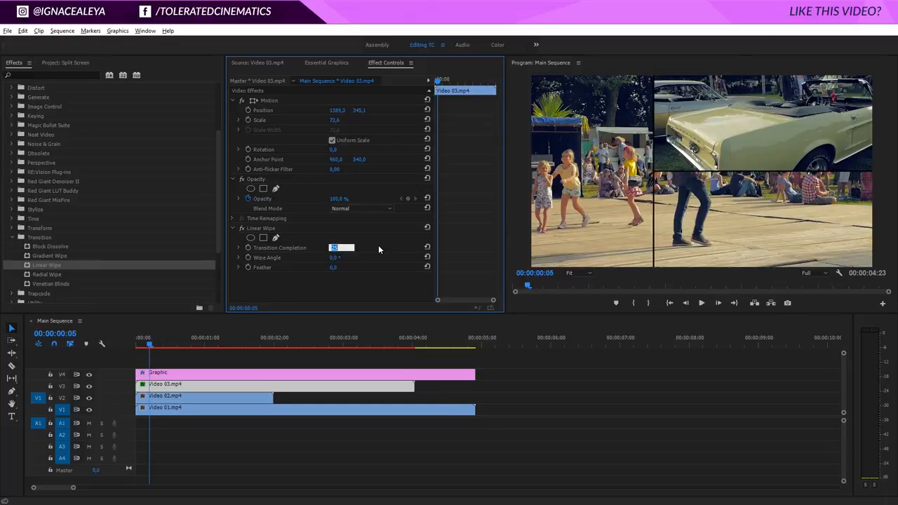
key("Return")
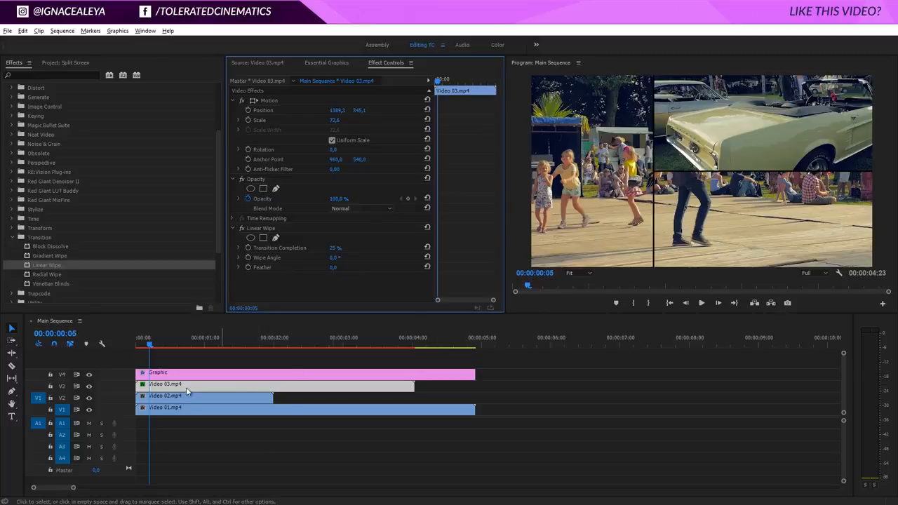
Move Video 02 to position 362.1, 534.7 so the walking man falls within the tall left panel
left_click(601, 253)
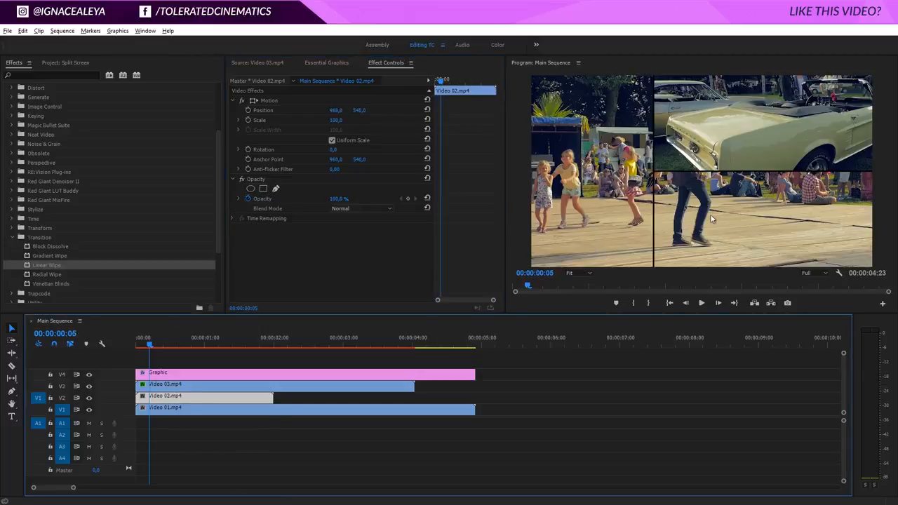
left_click(270, 101)
left_click_drag(694, 213, 588, 212)
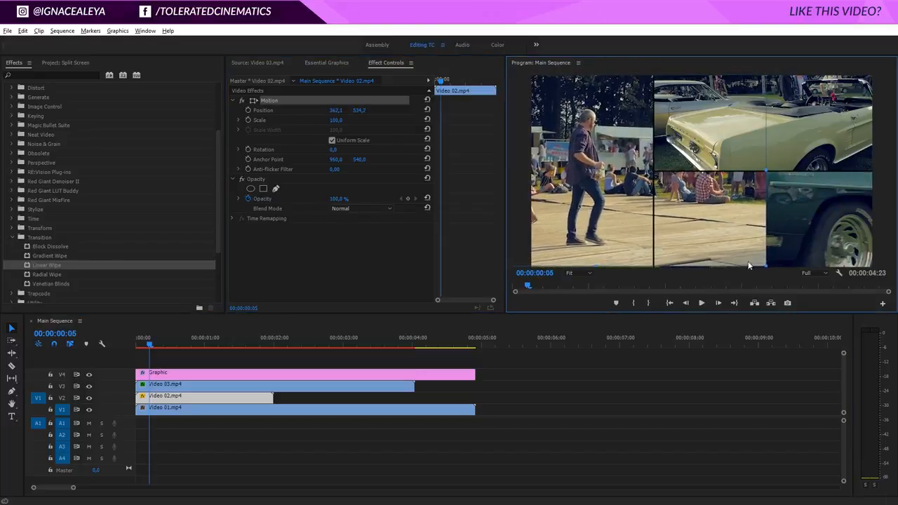
Scale Video 02 to 126.8 and reposition it at 391.1, 532.1 so the walking man fills the tall left panel
left_click_drag(767, 266, 796, 288)
left_click_drag(733, 233, 742, 238)
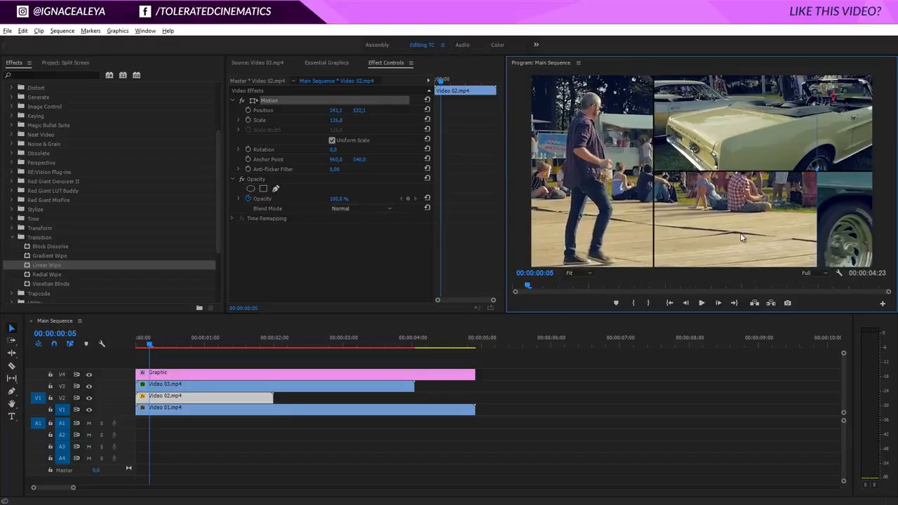
Apply the Linear Wipe effect to Video 02 and set its wipe angle to -90°
left_click_drag(47, 269, 275, 254)
left_click_drag(333, 249, 377, 252)
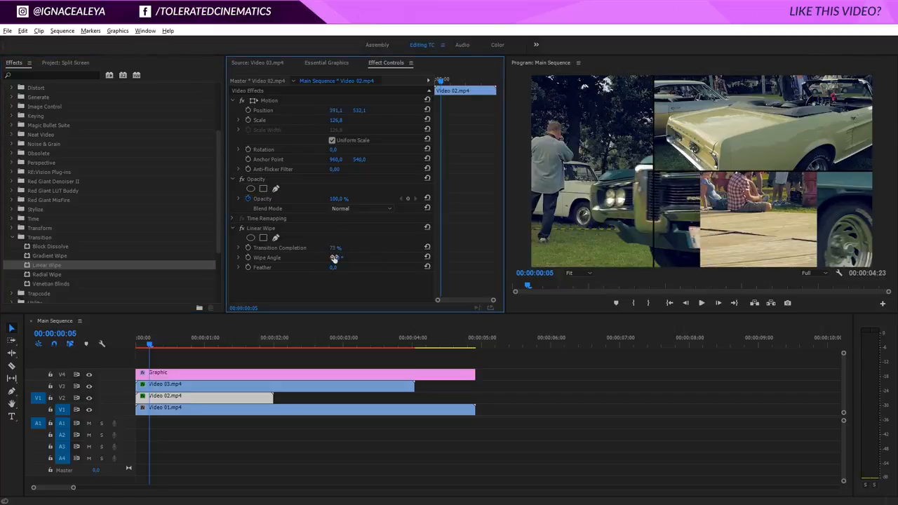
left_click(334, 258)
type("-90")
key("Return")
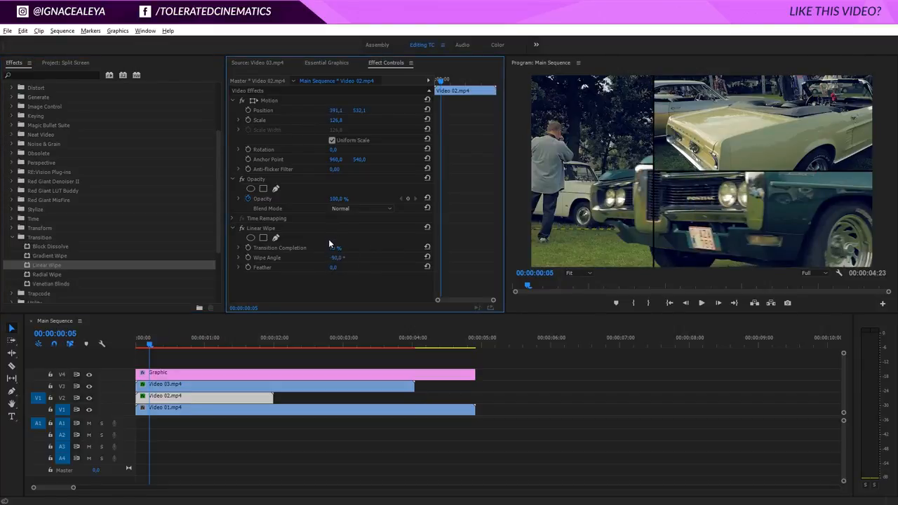
Set Video 02's Linear Wipe transition completion to 38% so the clip is cropped at the vertical divider
left_click_drag(333, 249, 308, 257)
key("Up")
key("Up")
key("Down")
key("Down")
key("Down")
key("Down")
key("Down")
key("Down")
key("Down")
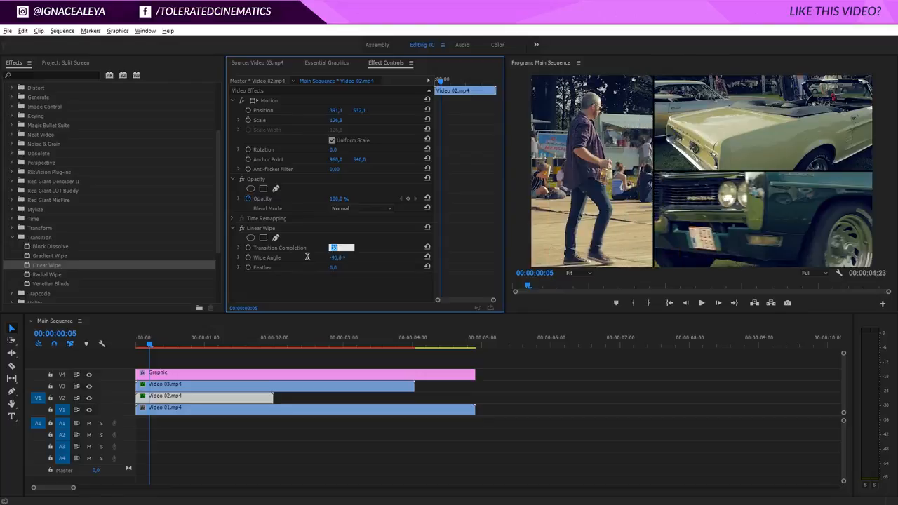
key("Return")
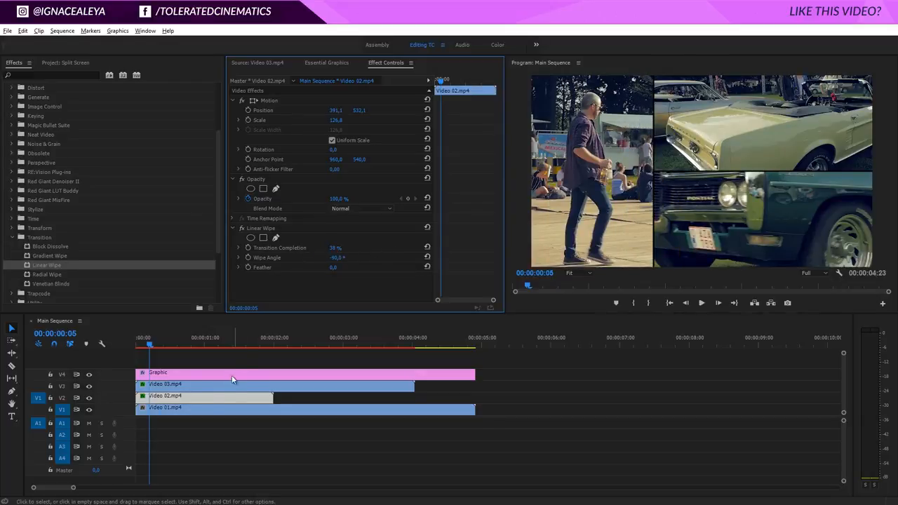
Scale Video 01 to 67.9 and move it to 1294.5, 727.0 so the green car fills the lower-right panel
left_click(195, 412)
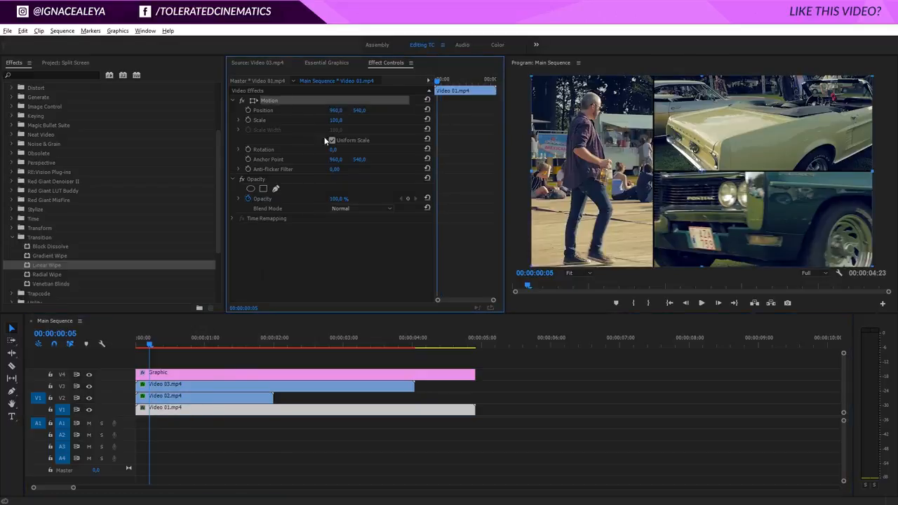
left_click_drag(687, 212, 761, 255)
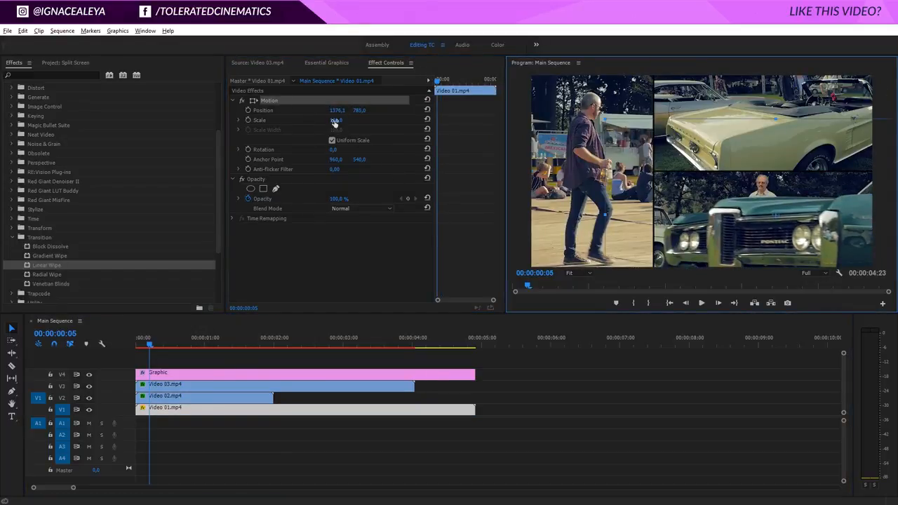
left_click_drag(335, 121, 291, 135)
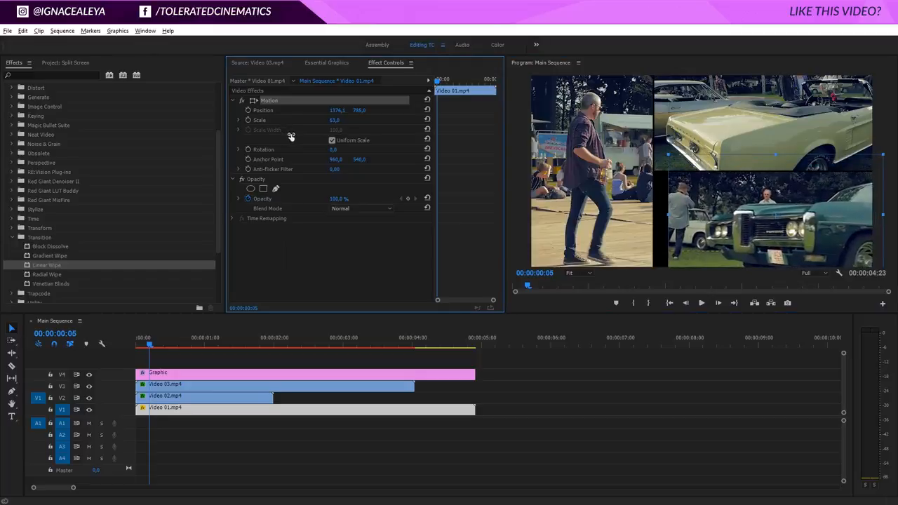
left_click_drag(723, 241, 704, 236)
left_click_drag(811, 203, 812, 200)
left_click_drag(864, 146, 876, 139)
left_click_drag(832, 200, 837, 203)
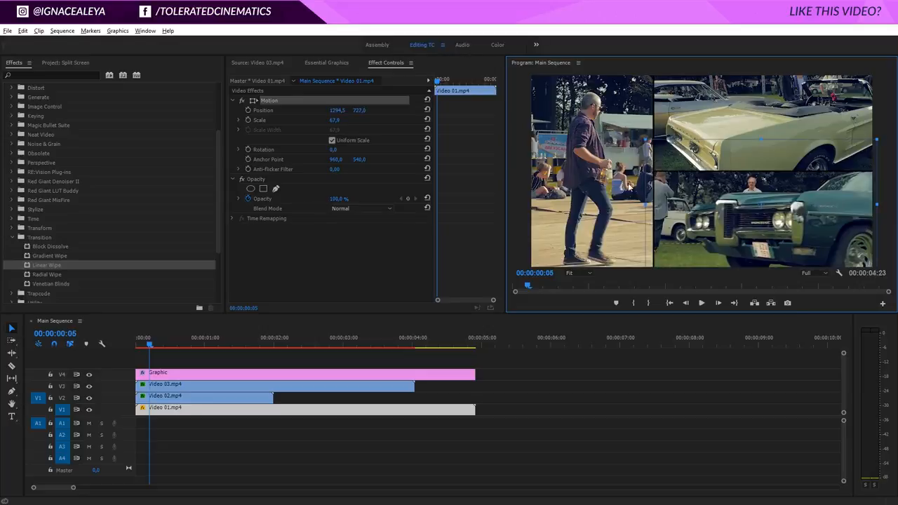
Remove the Linear Wipe effect from Video 03
left_click(226, 374)
left_click(166, 389)
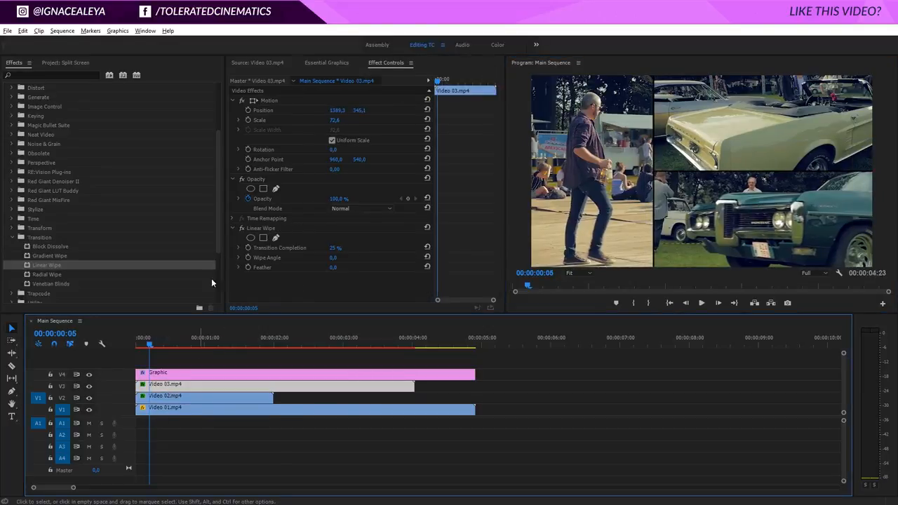
left_click(260, 228)
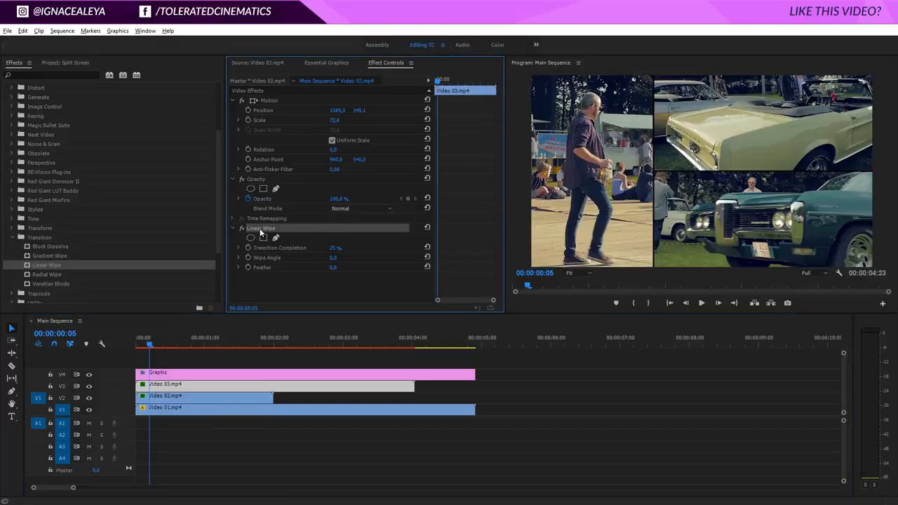
key("Delete")
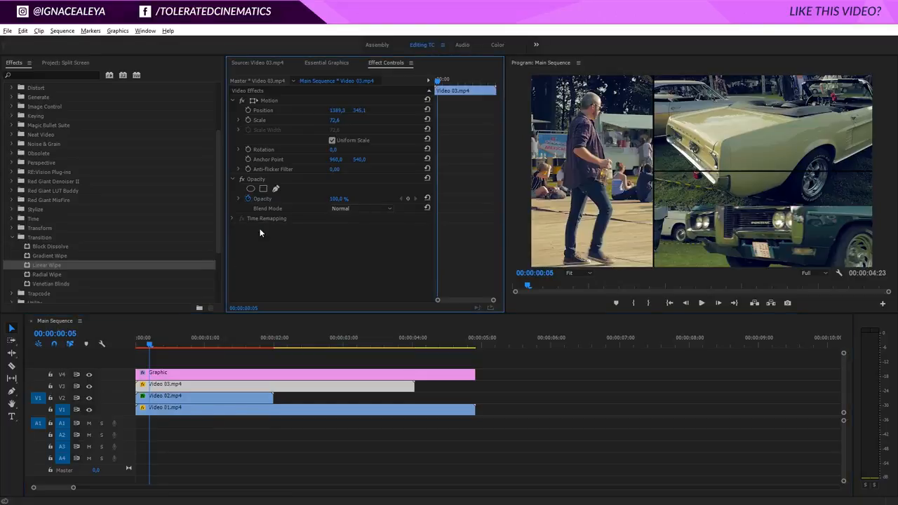
Add a four-point polygon opacity mask to Video 03 and stretch its corners around the upper-right panel, at 25% preview zoom
left_click(587, 276)
left_click(584, 304)
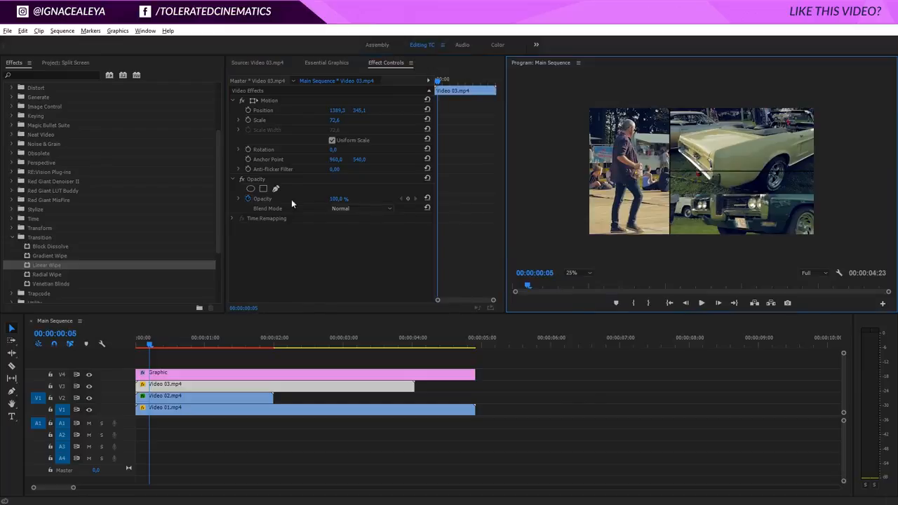
left_click(260, 182)
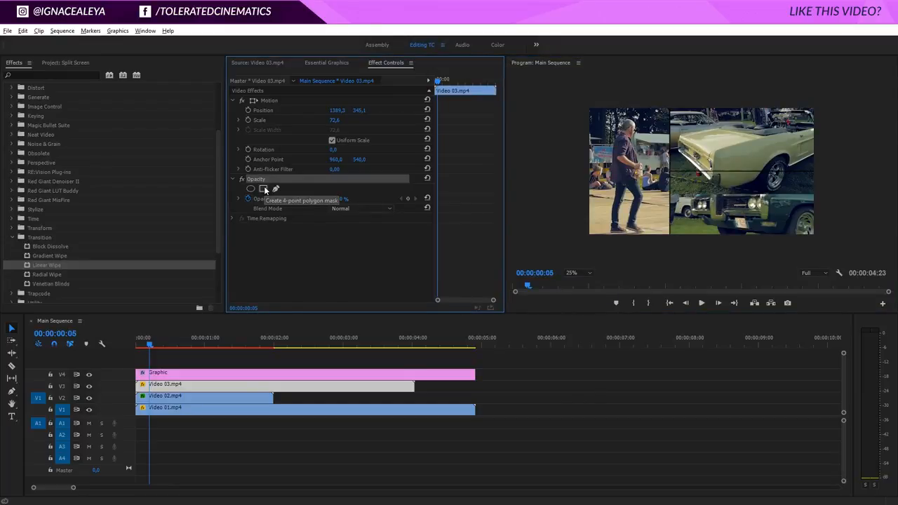
left_click(264, 189)
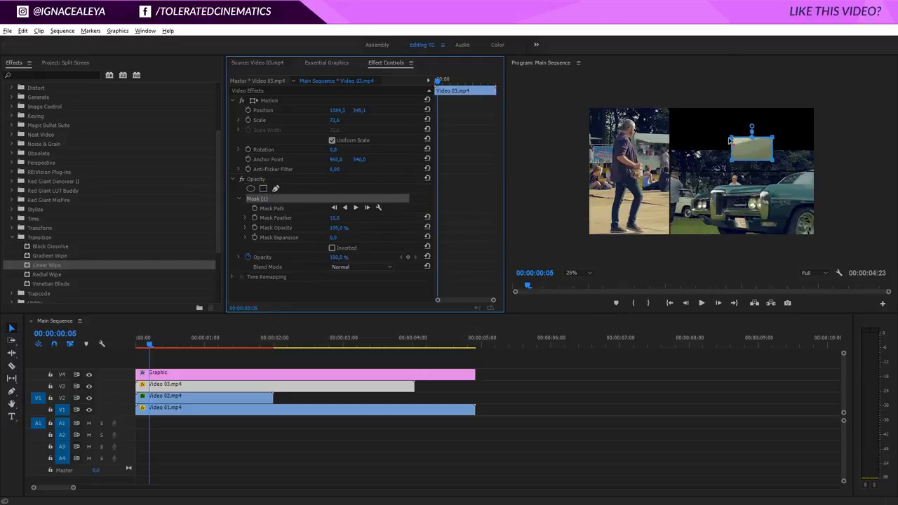
left_click(727, 128)
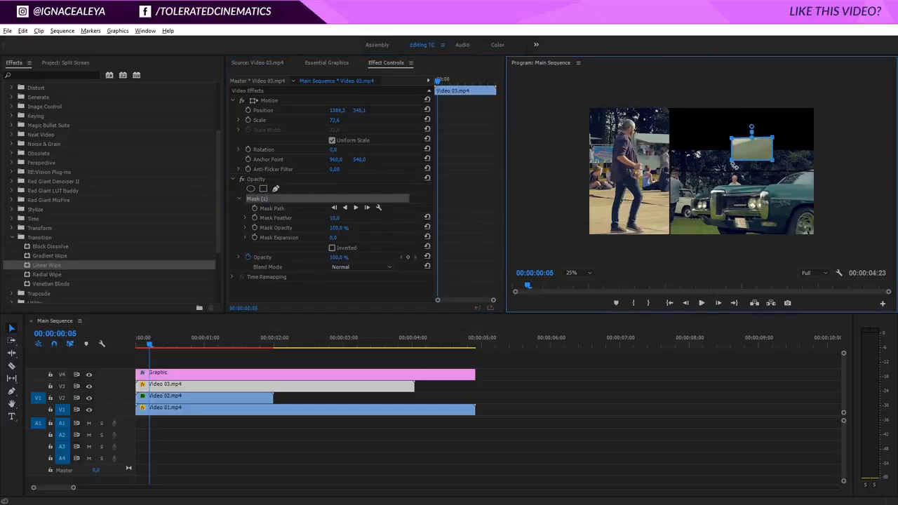
left_click_drag(730, 162, 663, 162)
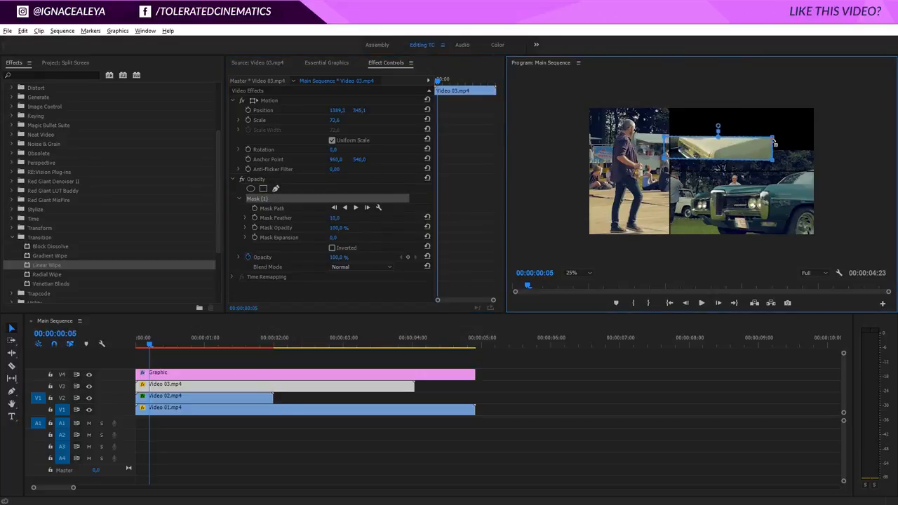
left_click_drag(773, 160, 822, 163)
left_click_drag(838, 130, 663, 104)
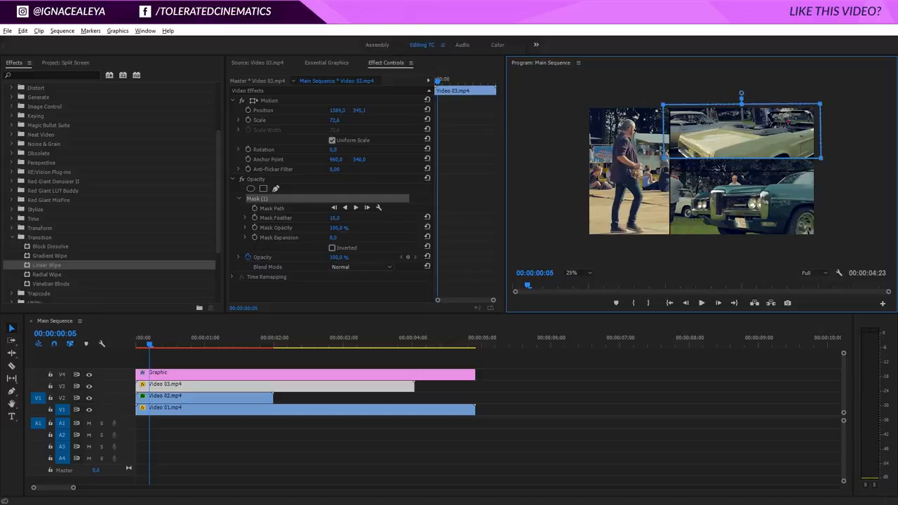
left_click_drag(822, 163, 825, 176)
Set the preview zoom to 50%, fine-tune the mask's lower-left corner against the horizontal divider, and deselect the mask
left_click(580, 273)
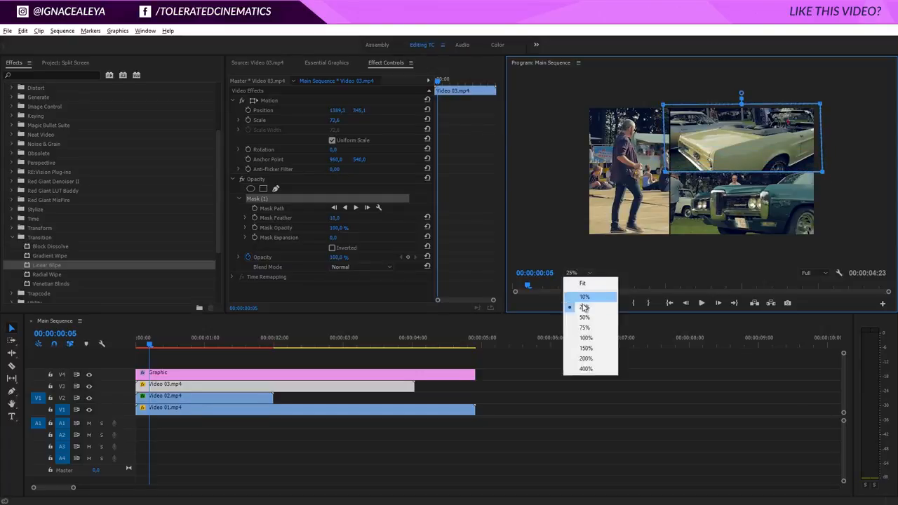
left_click(582, 313)
left_click_drag(630, 175, 629, 173)
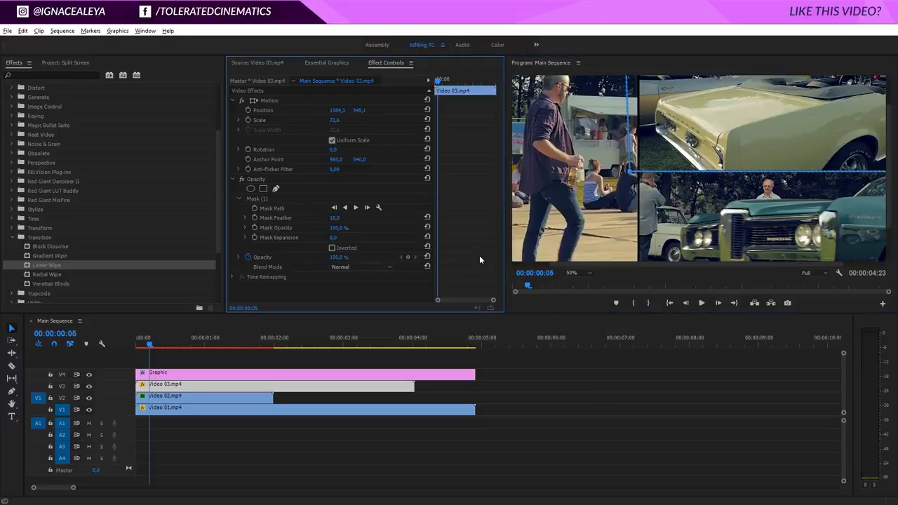
left_click(526, 378)
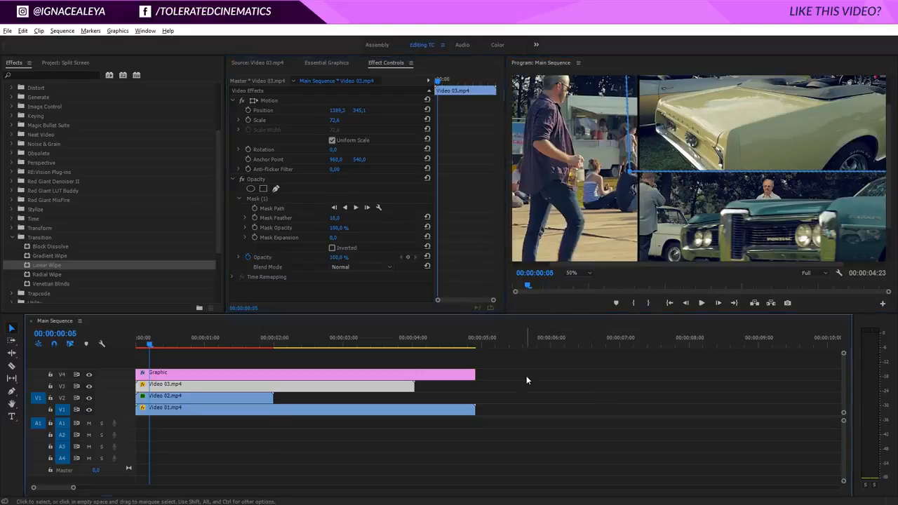
left_click(201, 396)
left_click(650, 125)
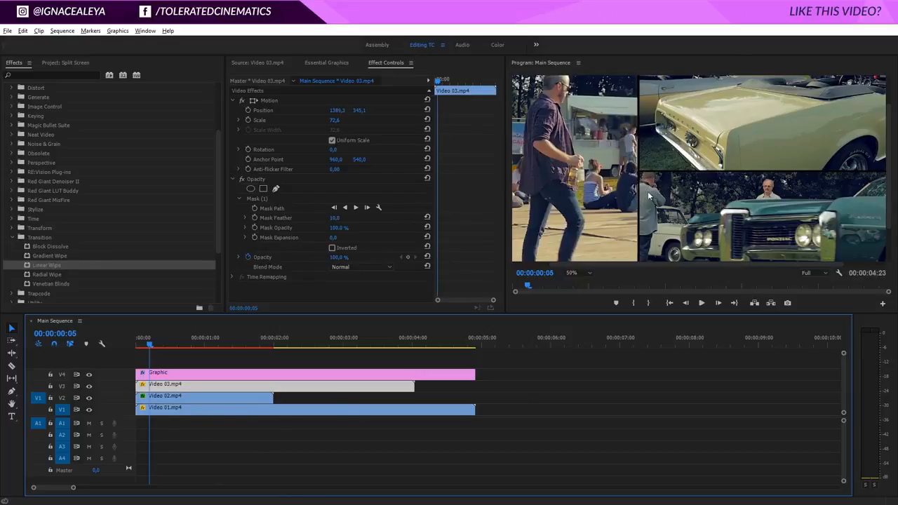
Render the sequence previews and check the split screen at 00:00:00:19
left_click(523, 404)
key("Return")
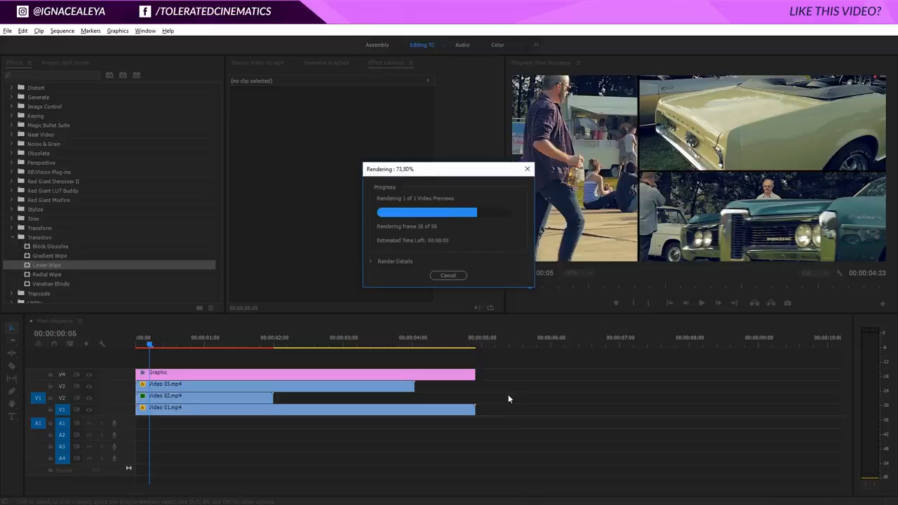
left_click_drag(252, 340, 188, 351)
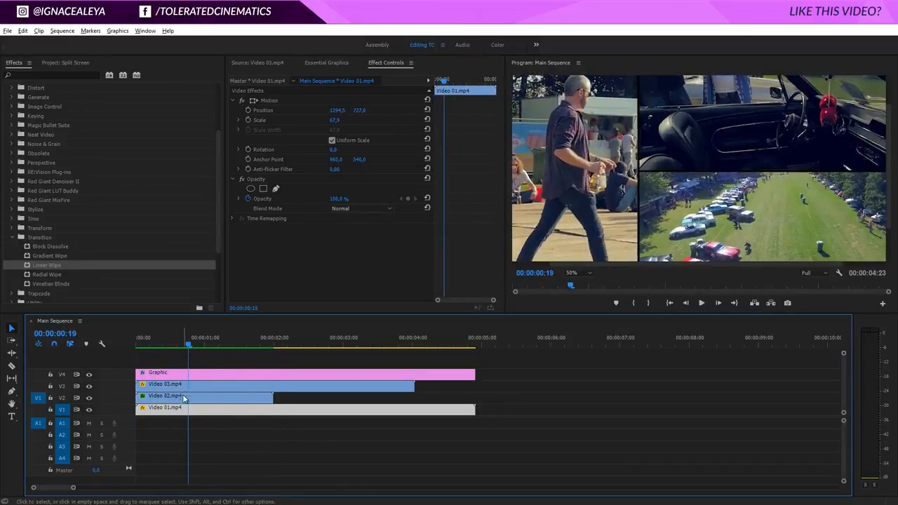
Try to nudge Video 02 slightly lower within the tall left panel
left_click(184, 399)
left_click(270, 100)
left_click_drag(581, 132, 580, 146)
Split the Graphic clip at 00:00:01:20
left_click_drag(191, 346, 262, 347)
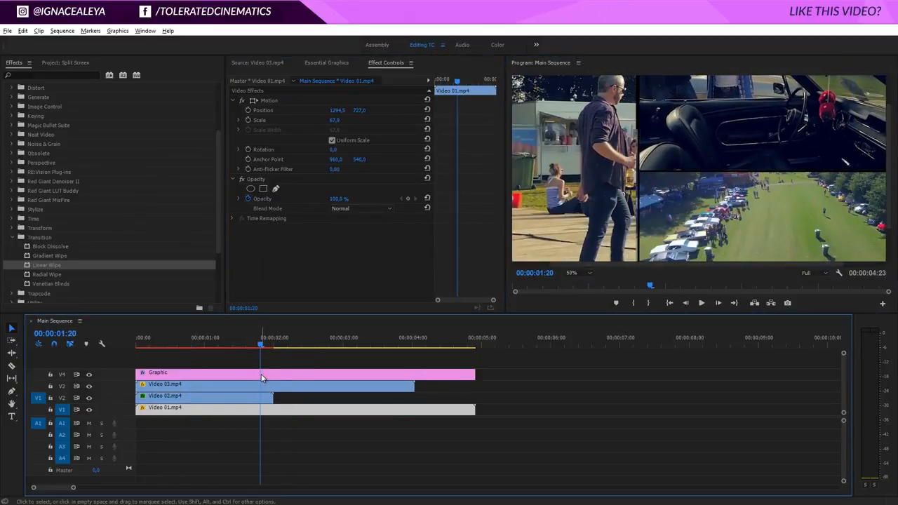
left_click(261, 375)
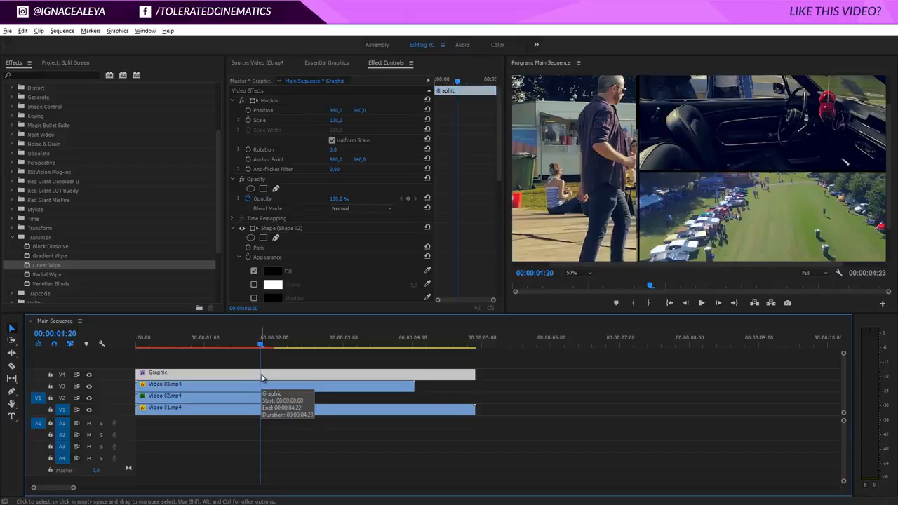
key("c")
left_click(264, 375)
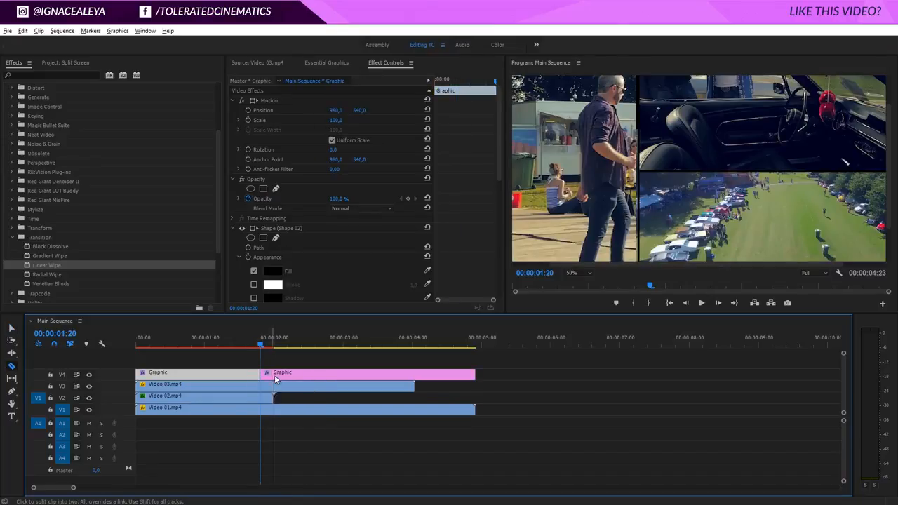
key("v")
In the second Graphic segment, viewed at 00:00:02:00, clear Shape 02 and move Shape 01 to X position 142
left_click(268, 375)
left_click(270, 342)
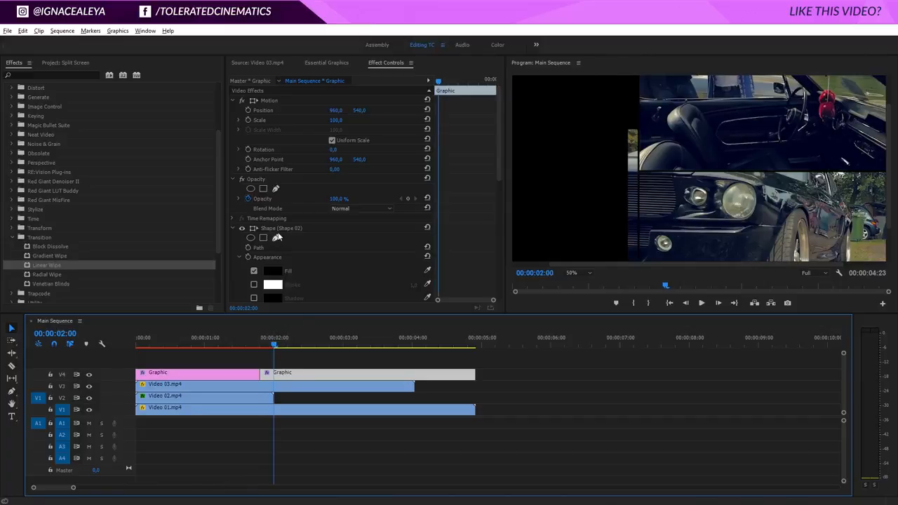
left_click(331, 63)
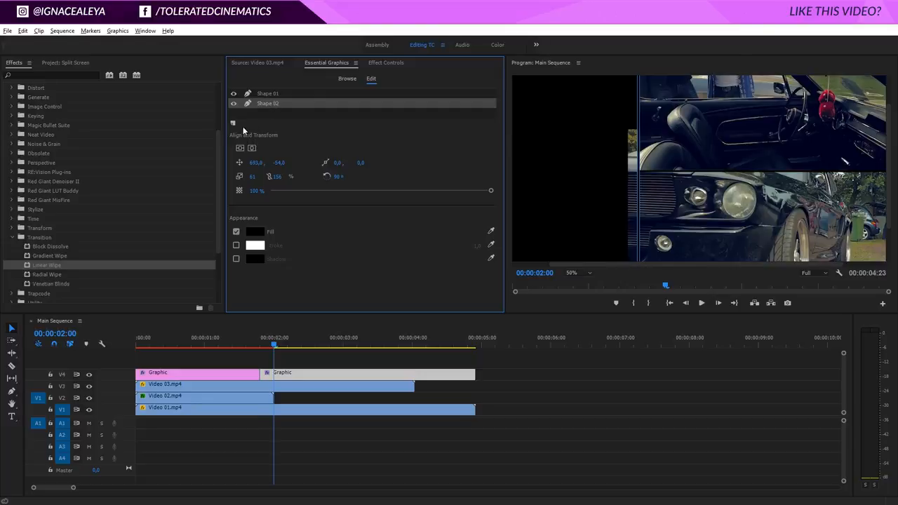
right_click(268, 107)
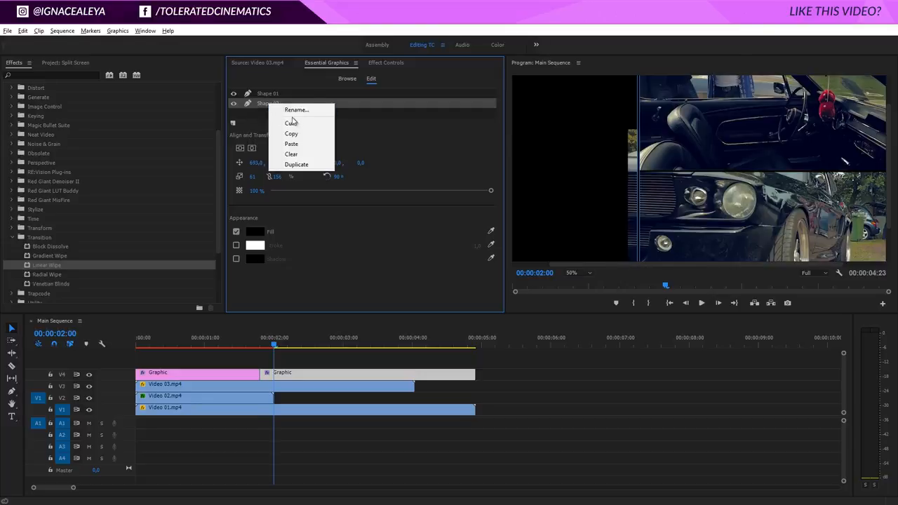
left_click(303, 153)
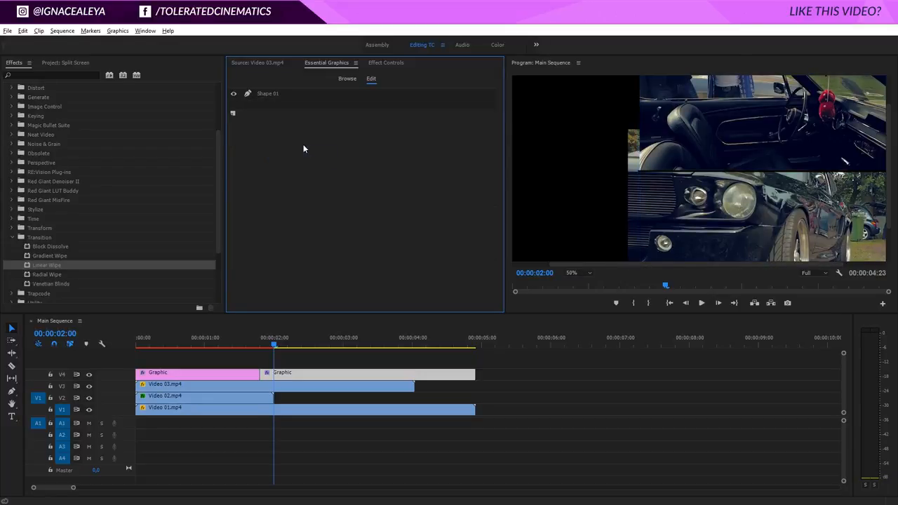
left_click(275, 94)
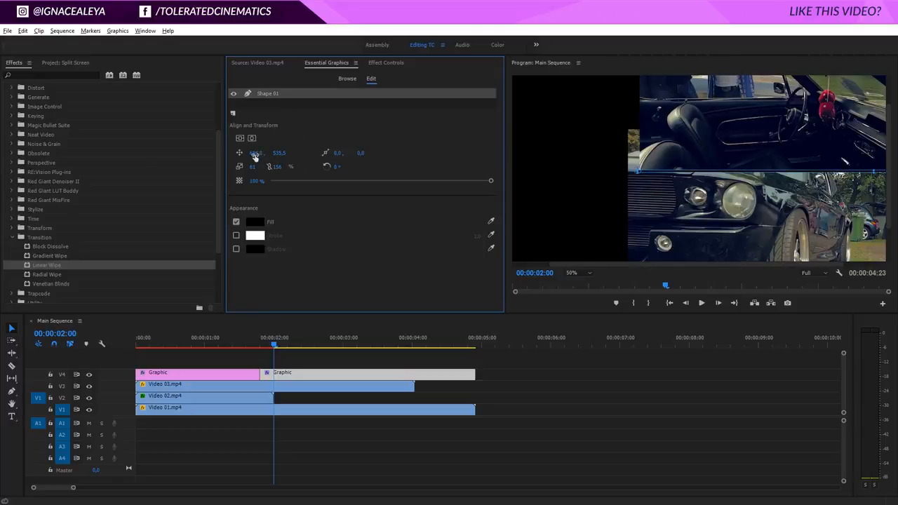
left_click_drag(257, 153, 2, 188)
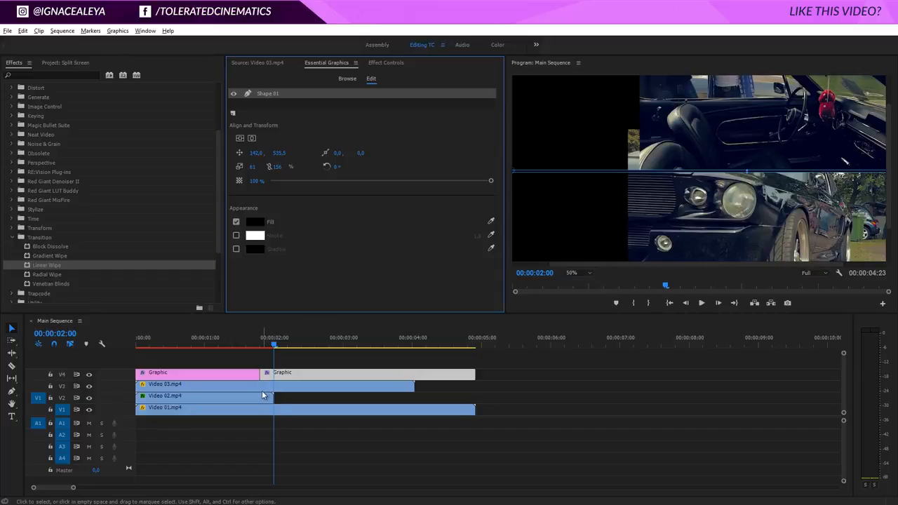
Trim Video 02's end back to 00:00:01:20, split Video 03 and Video 01 there, and select Video 03's second segment
left_click_drag(273, 396, 260, 397)
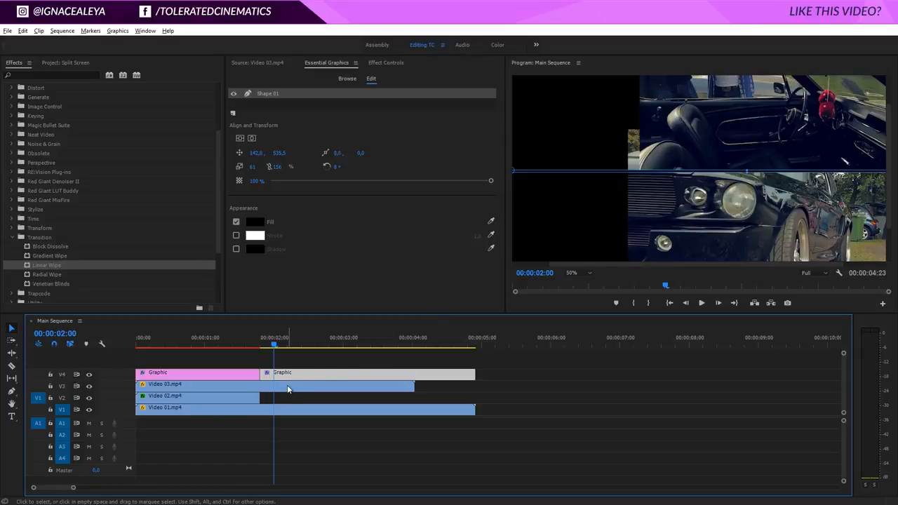
left_click(287, 385)
key("c")
left_click(262, 385)
left_click(261, 412)
key("v")
left_click(280, 385)
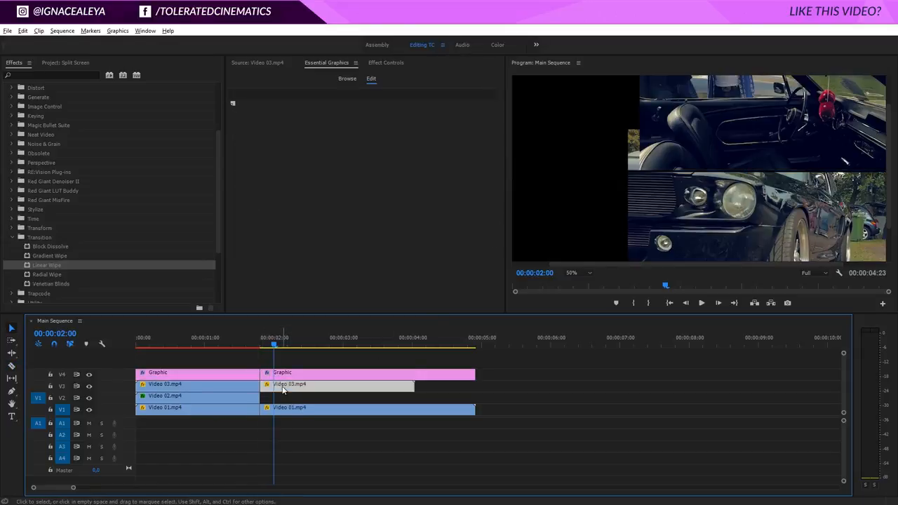
Reposition and enlarge Video 03's second segment to fill the full-width upper panel, at about 91.5 scale and position 989, 301
left_click(384, 62)
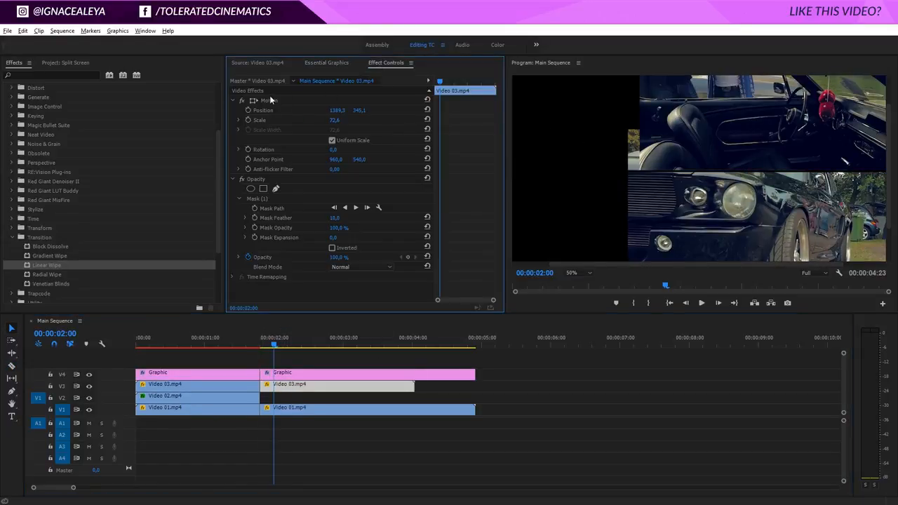
left_click(269, 100)
left_click_drag(768, 133, 645, 135)
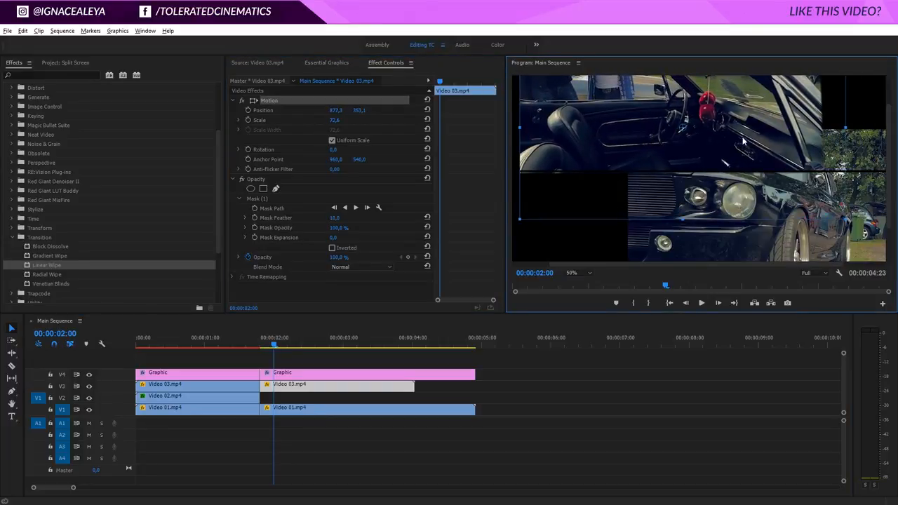
left_click_drag(743, 141, 772, 144)
left_click_drag(874, 219, 895, 232)
left_click_drag(817, 206, 815, 200)
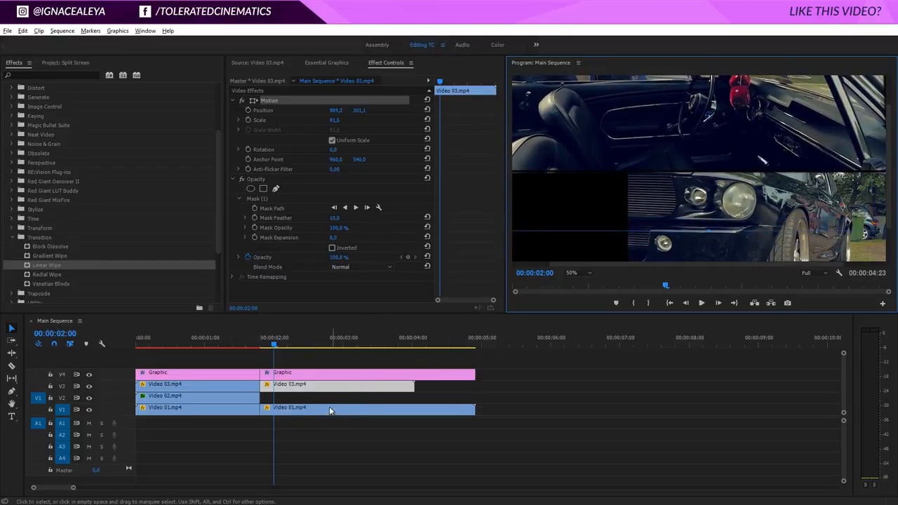
Set the mask feather of Video 03's second segment to 0 and nudge the clip up to about Y position 291
left_click(275, 218)
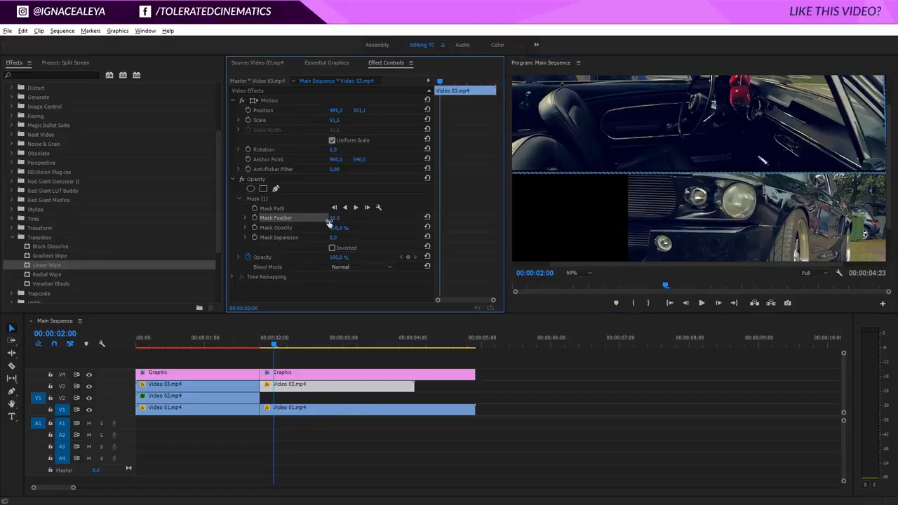
left_click(335, 218)
type("0")
key("Return")
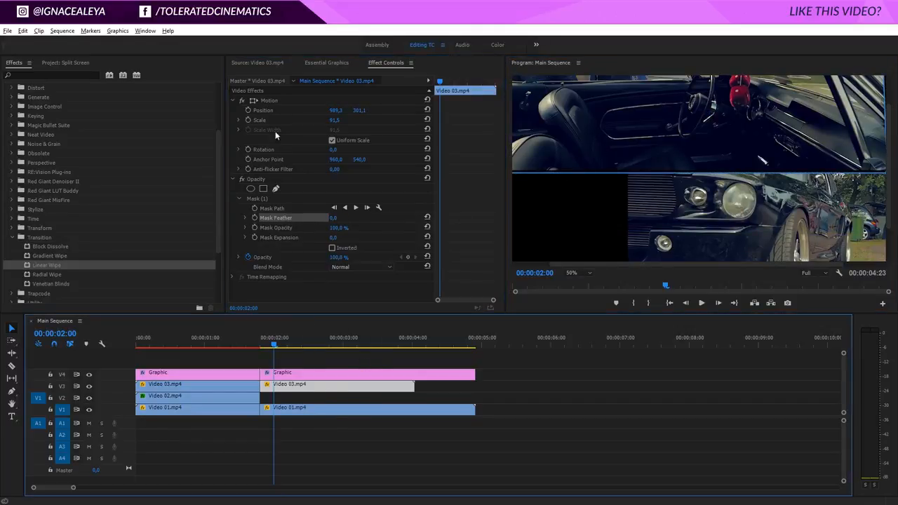
left_click(269, 100)
left_click_drag(601, 153, 601, 151)
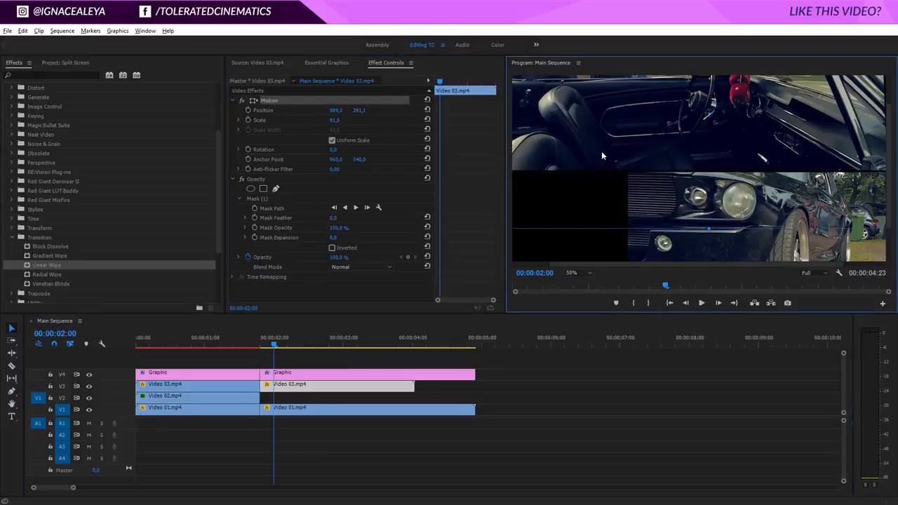
Scale Video 01's second segment to about 91.2 and reposition it to fill the full-width lower panel, checking the framing at 00:00:02:12
left_click(343, 412)
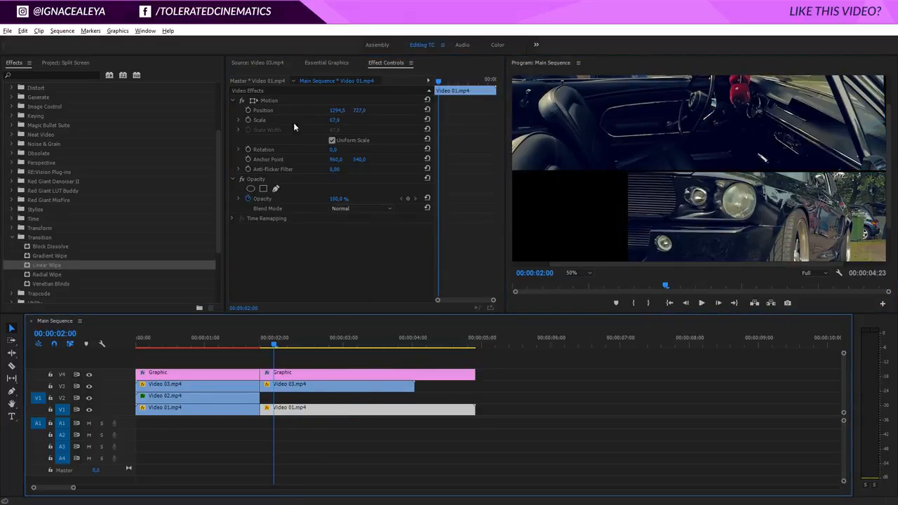
left_click(269, 101)
left_click_drag(842, 210, 823, 196)
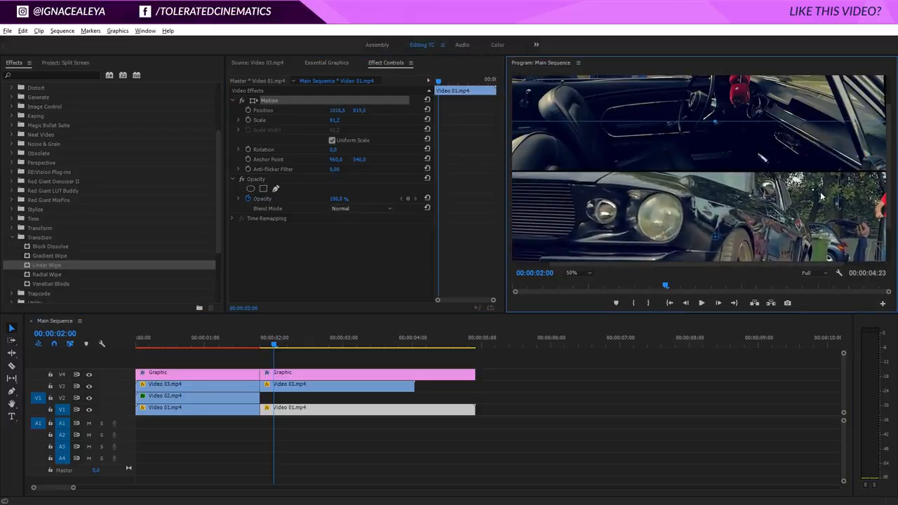
left_click(287, 343)
mouse_move(301, 345)
left_mouse_down()
mouse_move(315, 343)
mouse_move(306, 343)
left_mouse_up()
left_click_drag(696, 225, 693, 191)
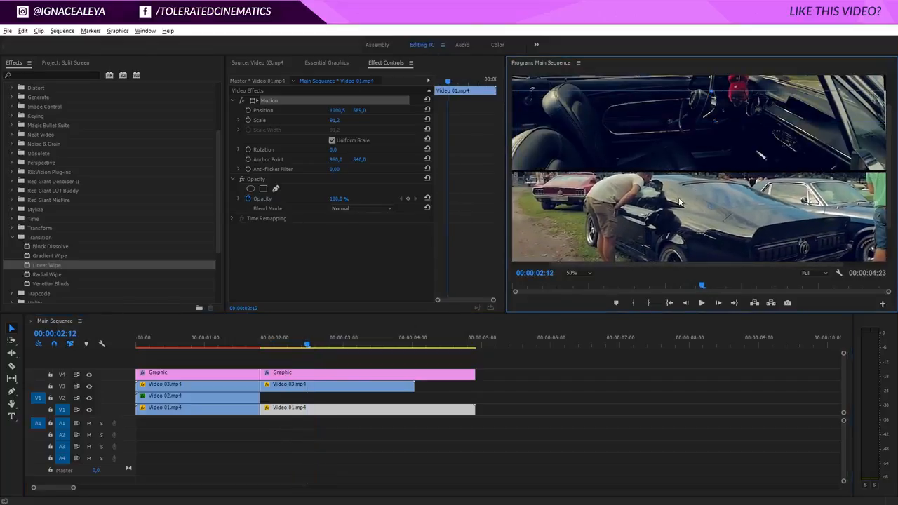
Cut the second Graphic and Video 01 segments at Video 03's end, delete the excess, and play the sequence
left_click_drag(308, 347, 469, 440)
key("c")
left_click(416, 374, "shift")
key("v")
key("Delete")
key("Return")
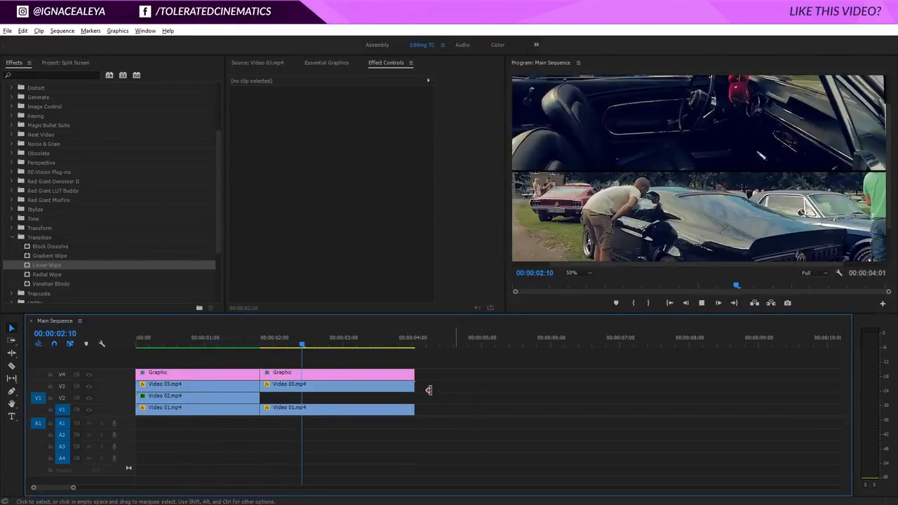
At 00:00:00:22, nudge Video 02 right within the tall left panel to about X position 393, and deselect the clip
left_click_drag(329, 342, 198, 347)
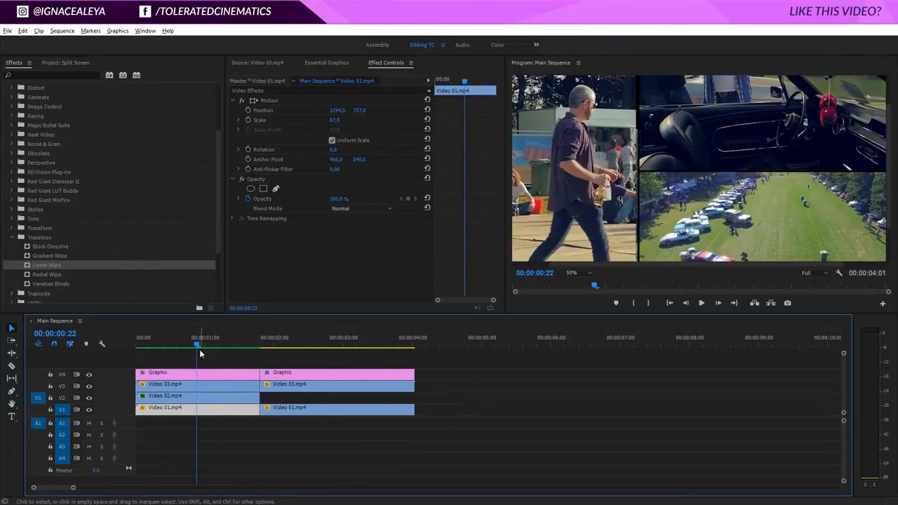
left_click(187, 399)
left_click(272, 101)
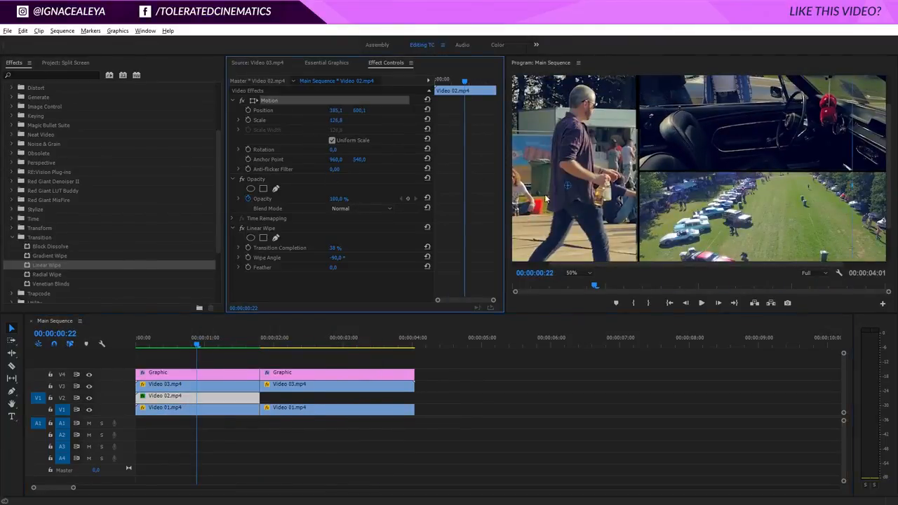
left_click_drag(604, 223, 606, 222)
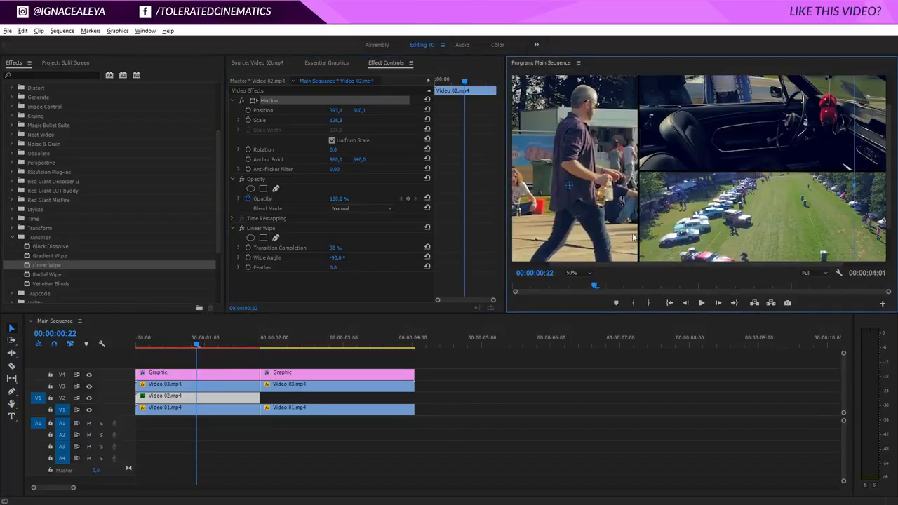
left_click(579, 397)
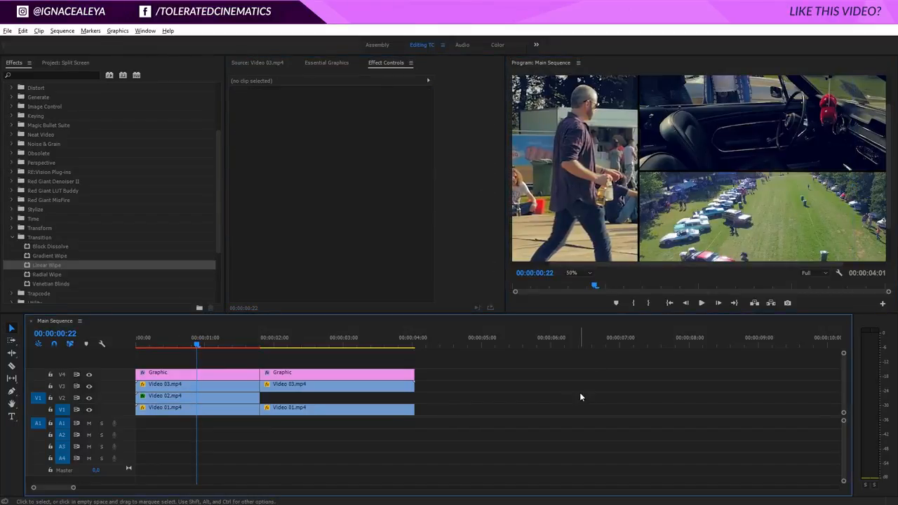